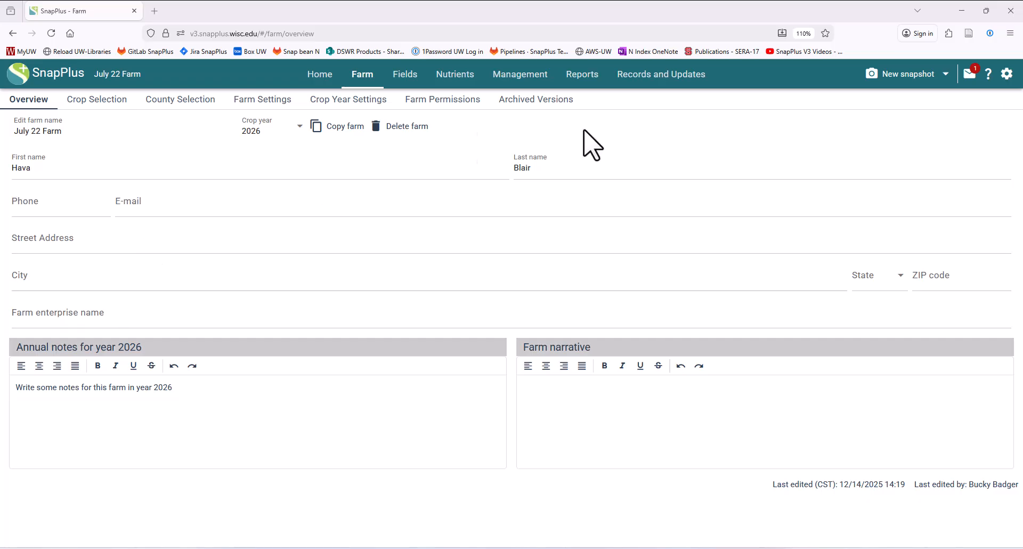
Step: Open the field management view and show the nutrient applications for Field 1's 2023 corn silage crop
left_click(522, 76)
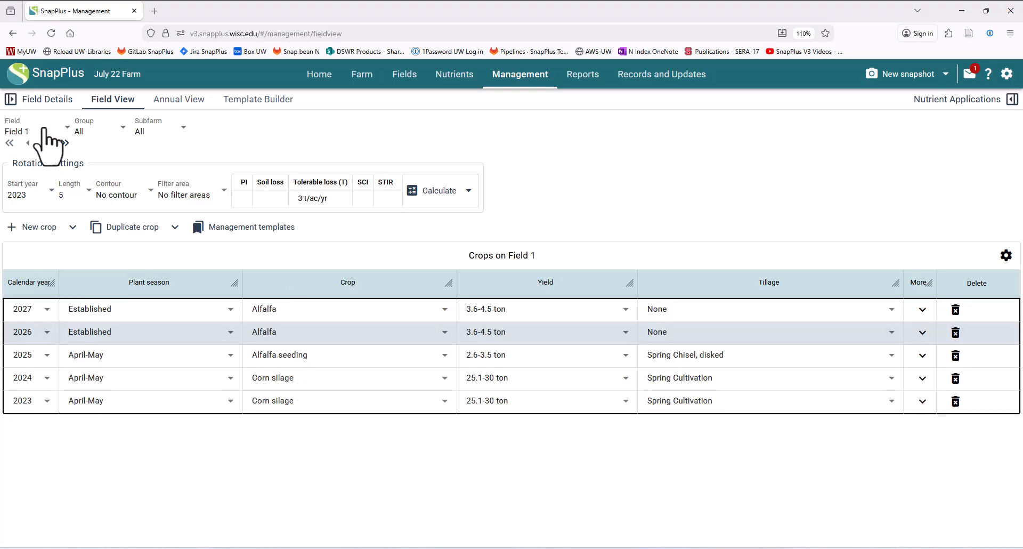
left_click(307, 400)
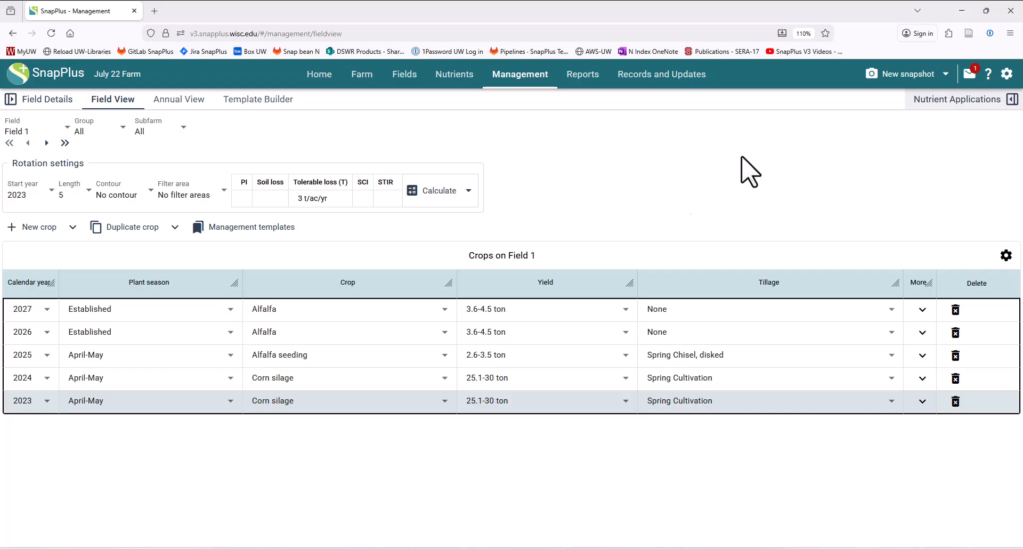
left_click(983, 102)
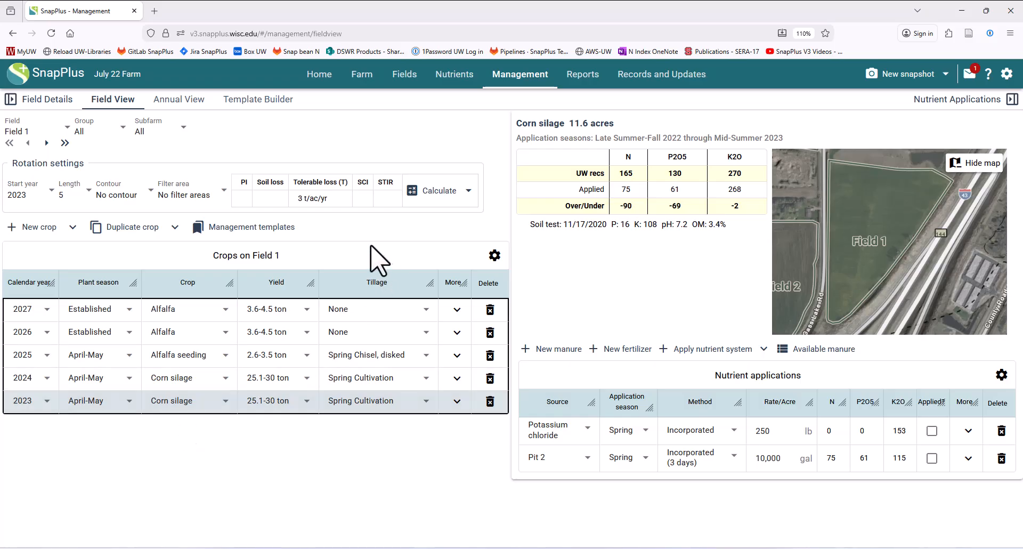
Step: Save Field 1's selected 2023 crop as a management template named Corn silage
left_click(242, 229)
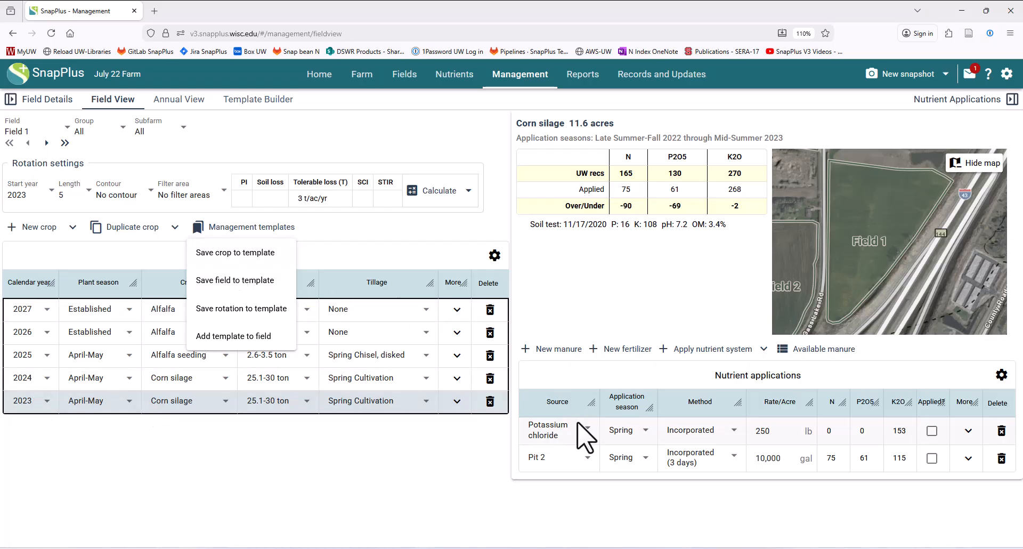
left_click(231, 253)
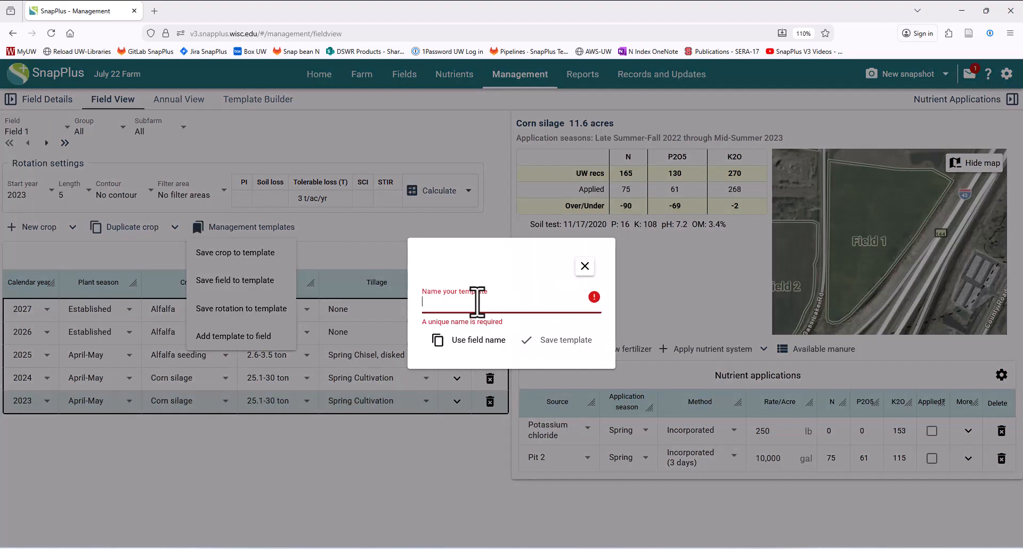
type("Co")
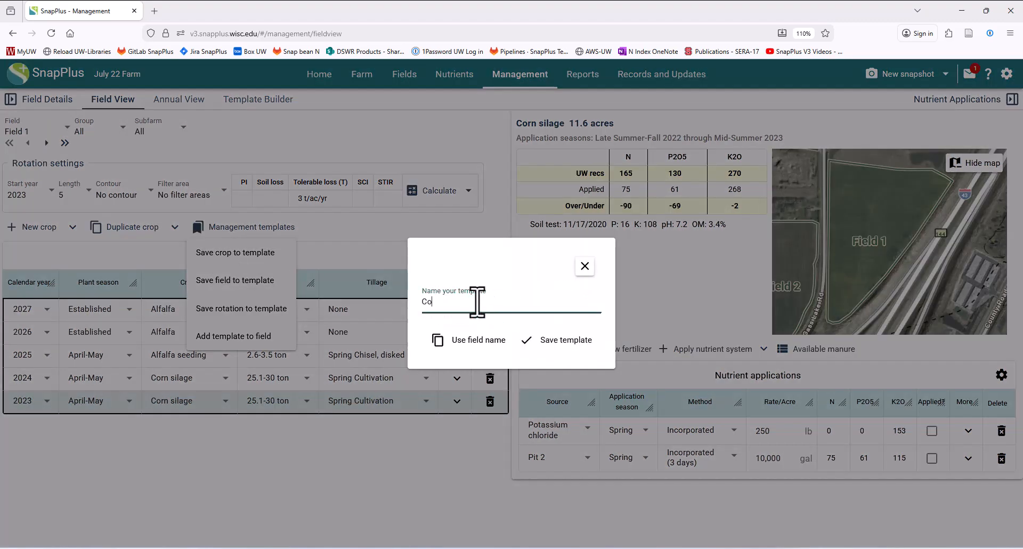
left_click(572, 341)
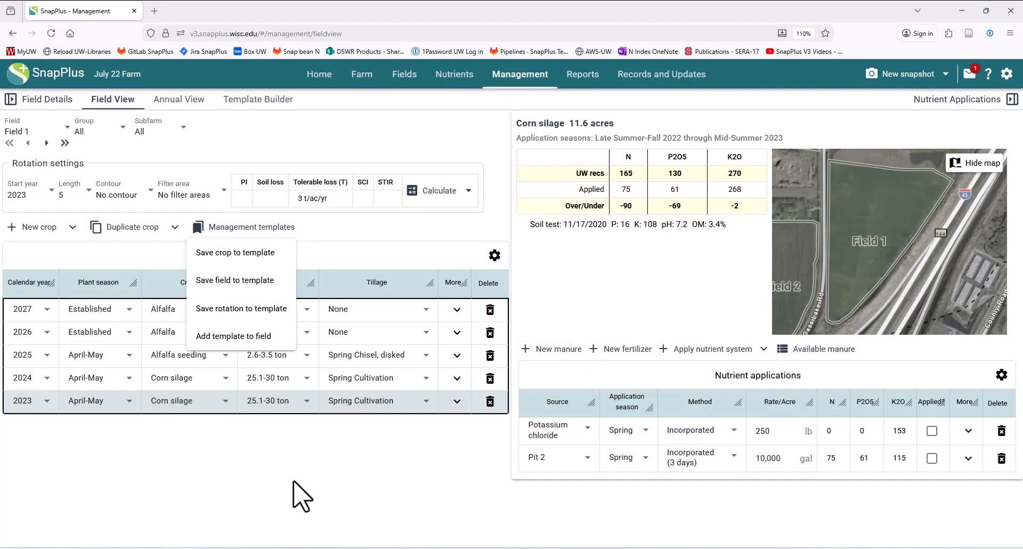
left_click(299, 479)
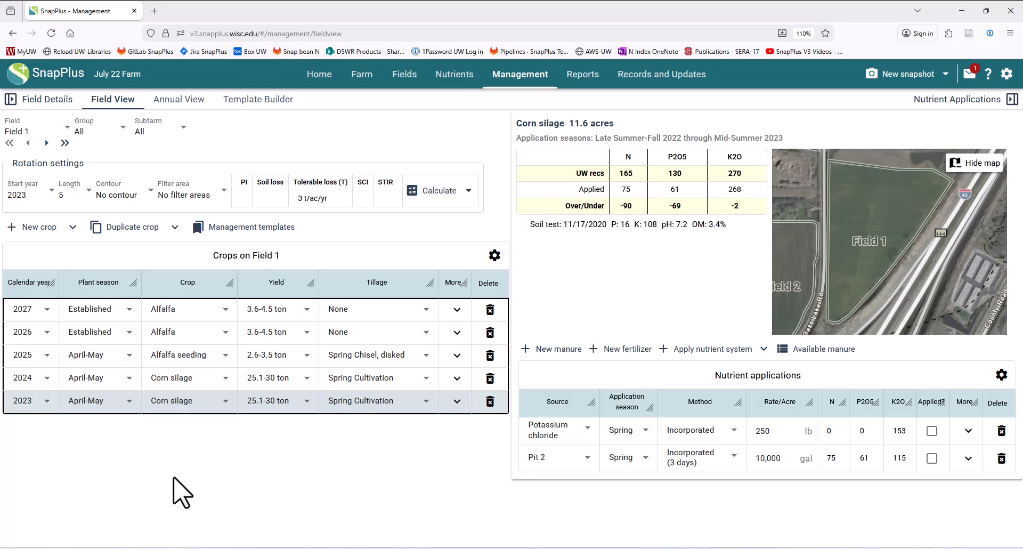
Step: Apply the Corn silage template to Field 3 for 2025, checking the template's nutrient applications before applying it
left_click(46, 143)
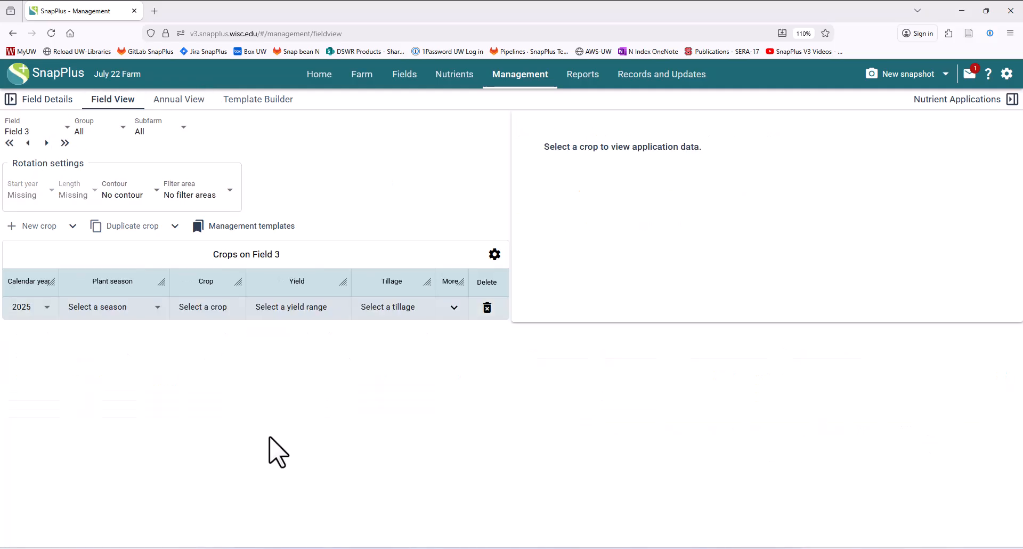
left_click(234, 227)
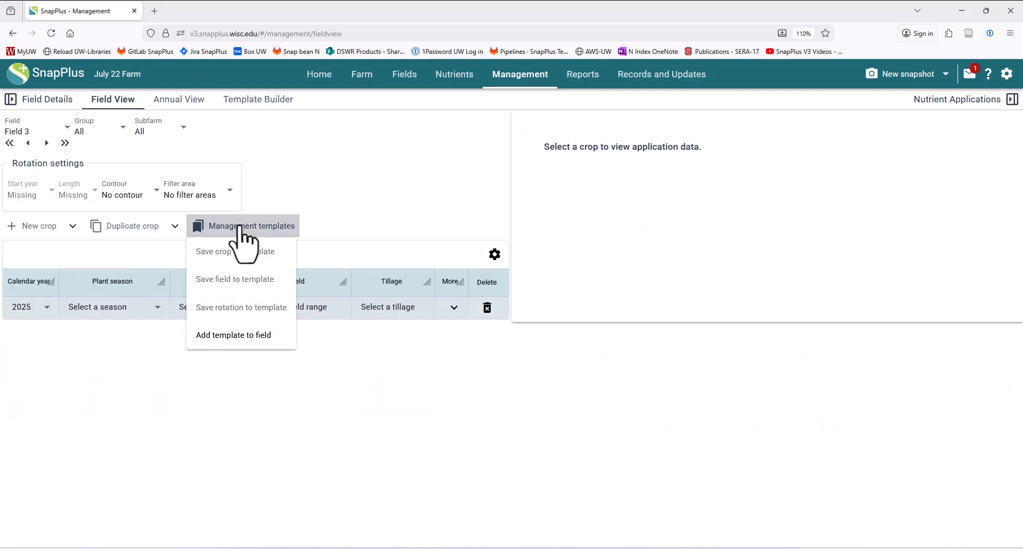
left_click(211, 344)
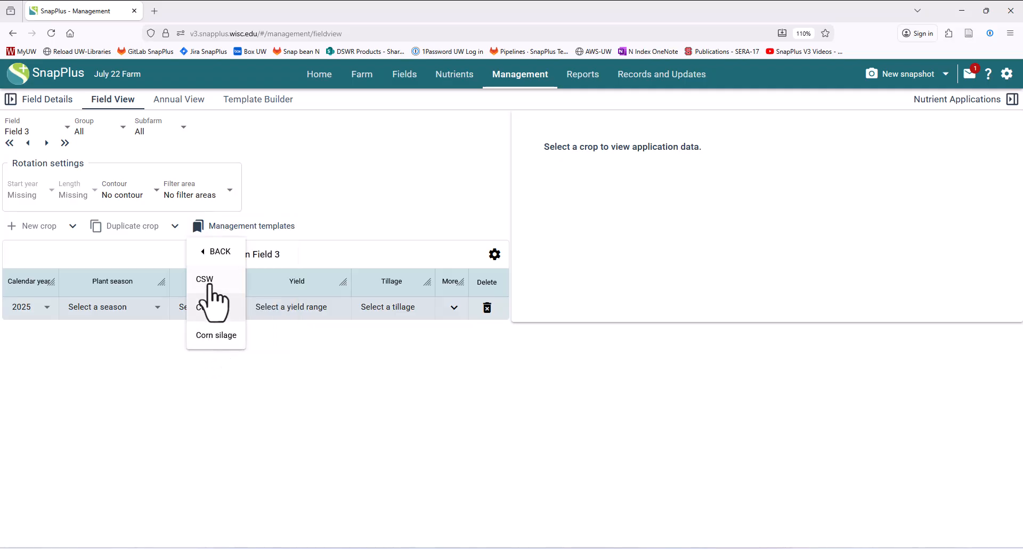
left_click(210, 335)
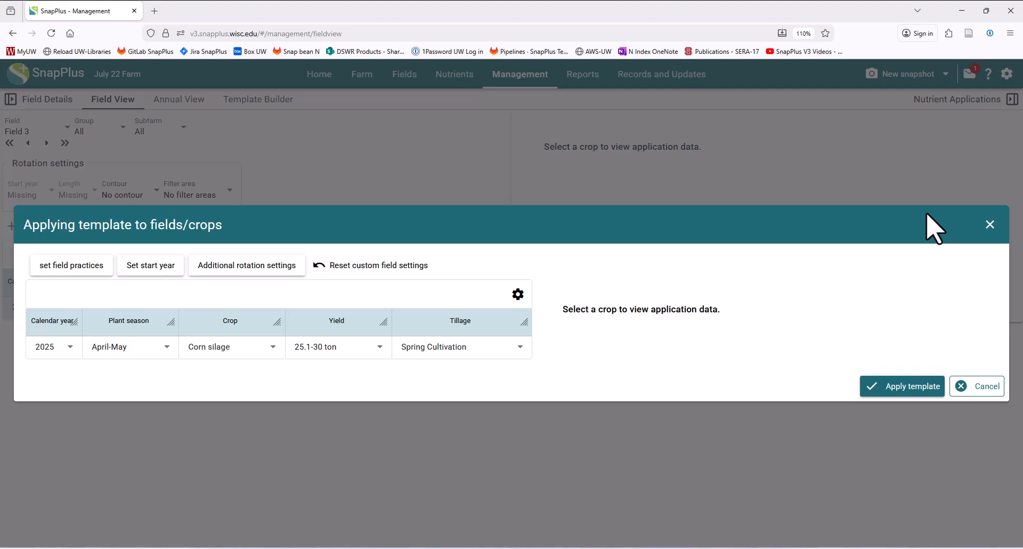
left_click(146, 346)
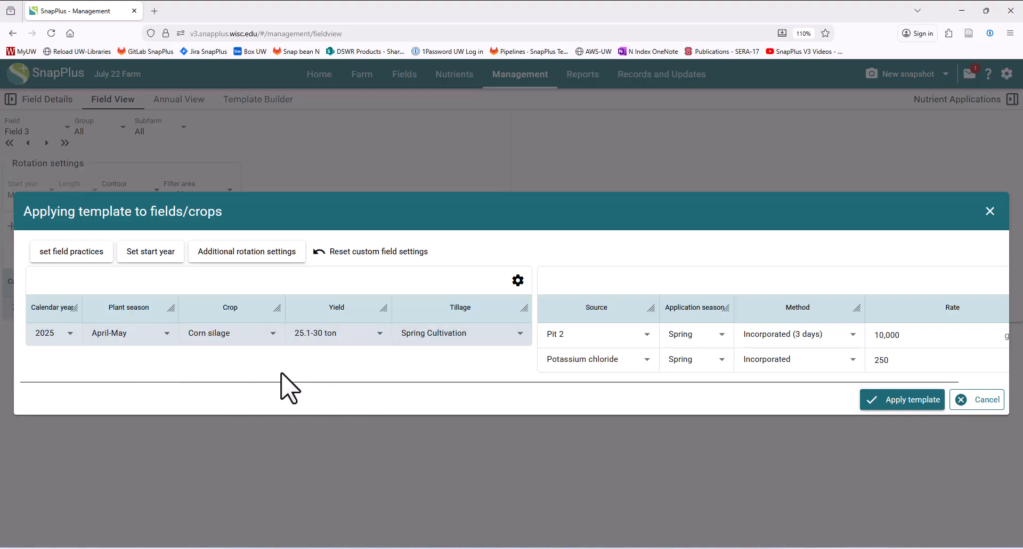
left_click(886, 409)
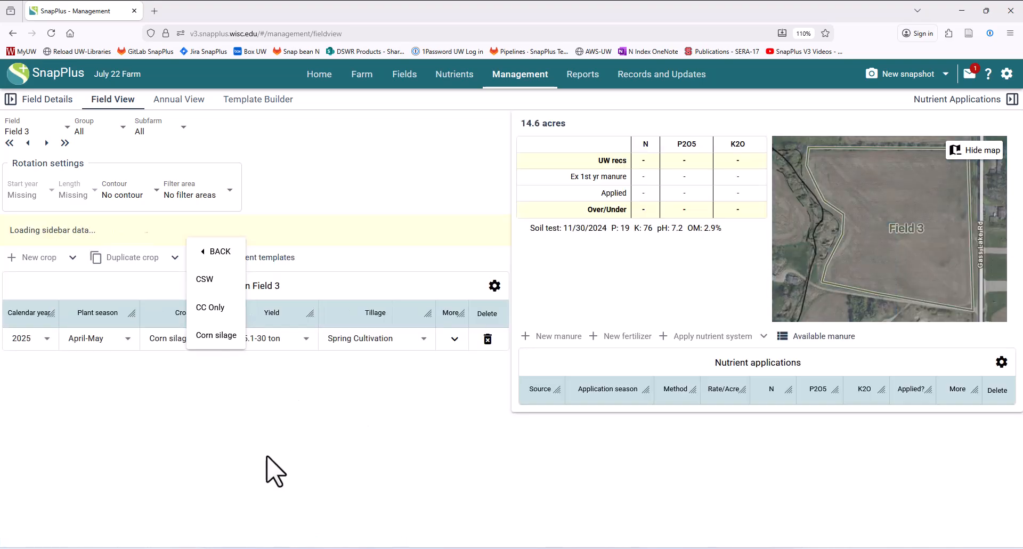
left_click(307, 426)
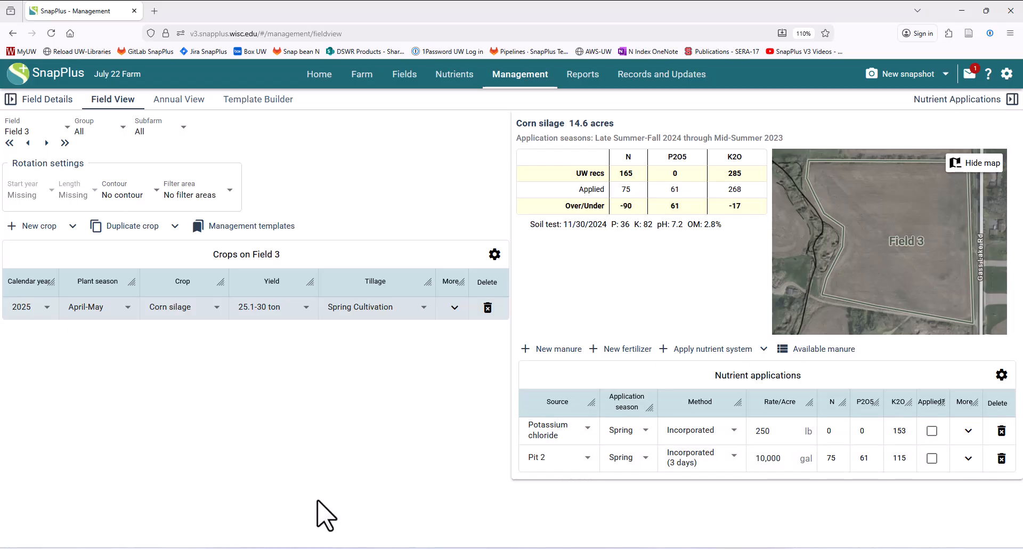
Step: Return to Field 1 and save its rotation as a management template named Cs-Cs-A-A-A
left_click(25, 131)
left_click(30, 160)
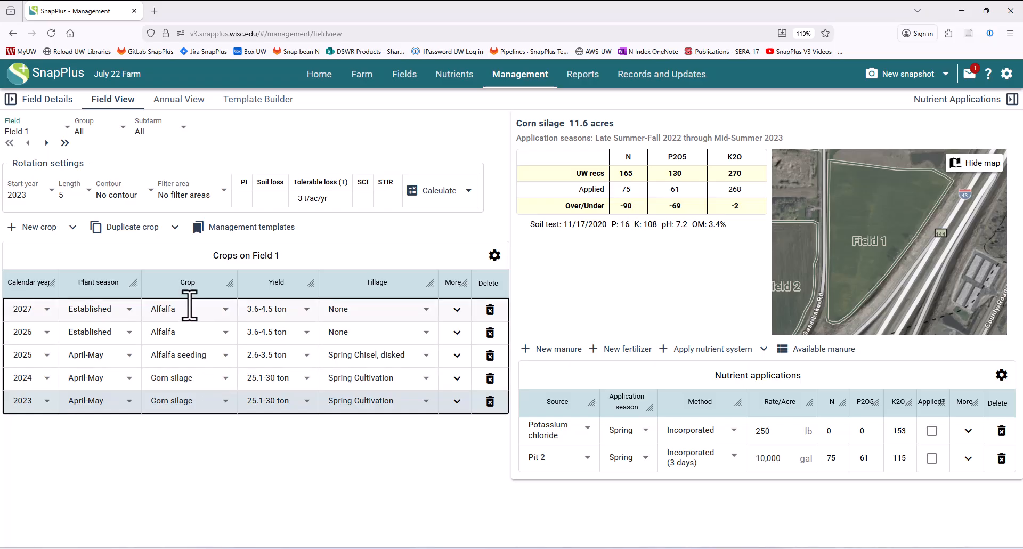
left_click(257, 227)
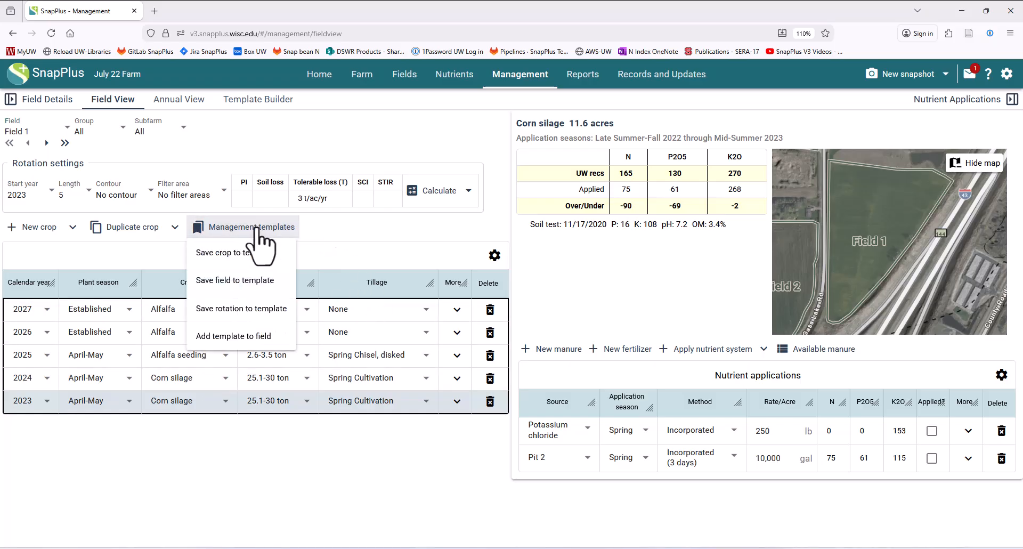
left_click(227, 312)
left_click(464, 298)
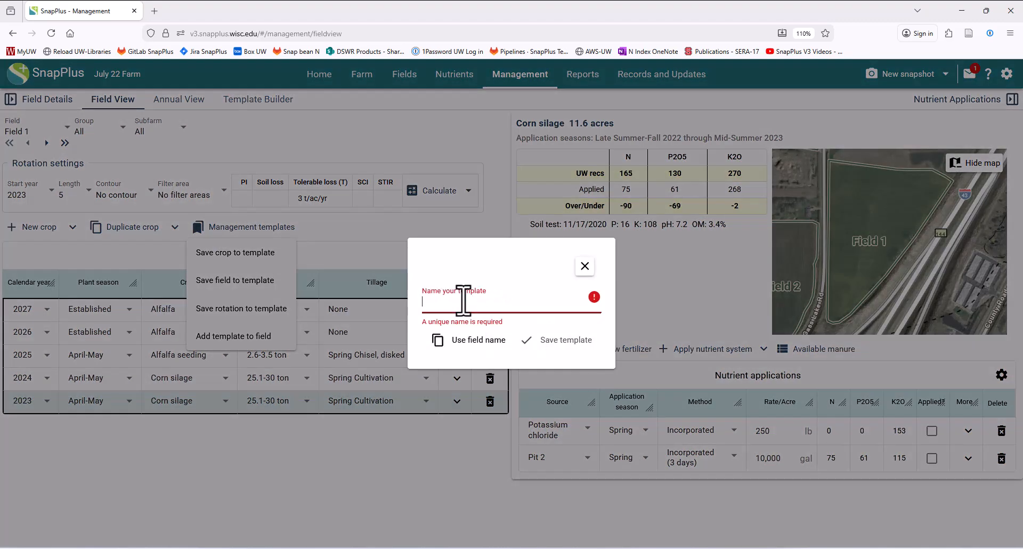
type("Cs-Cs-A-A")
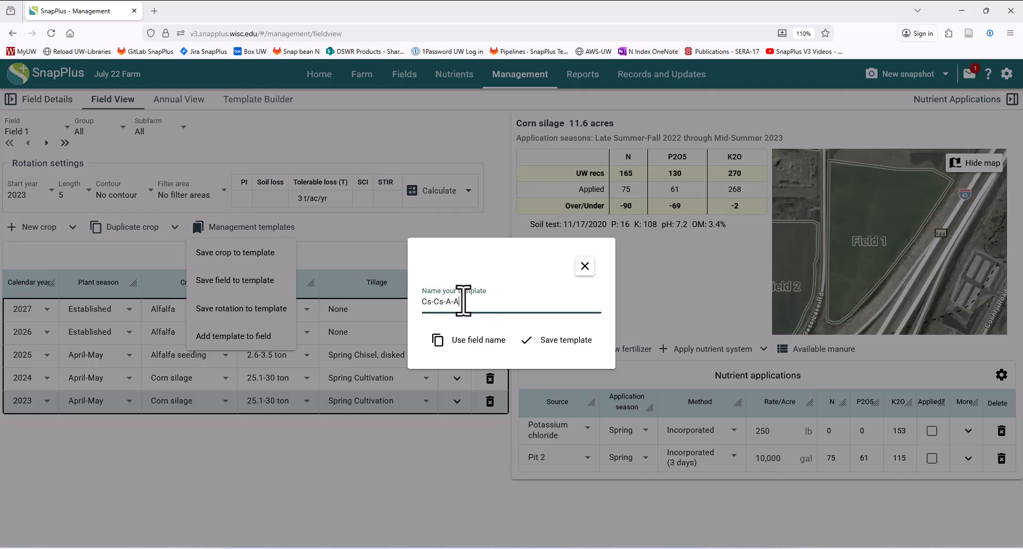
type("-A")
left_click(562, 340)
left_click(562, 342)
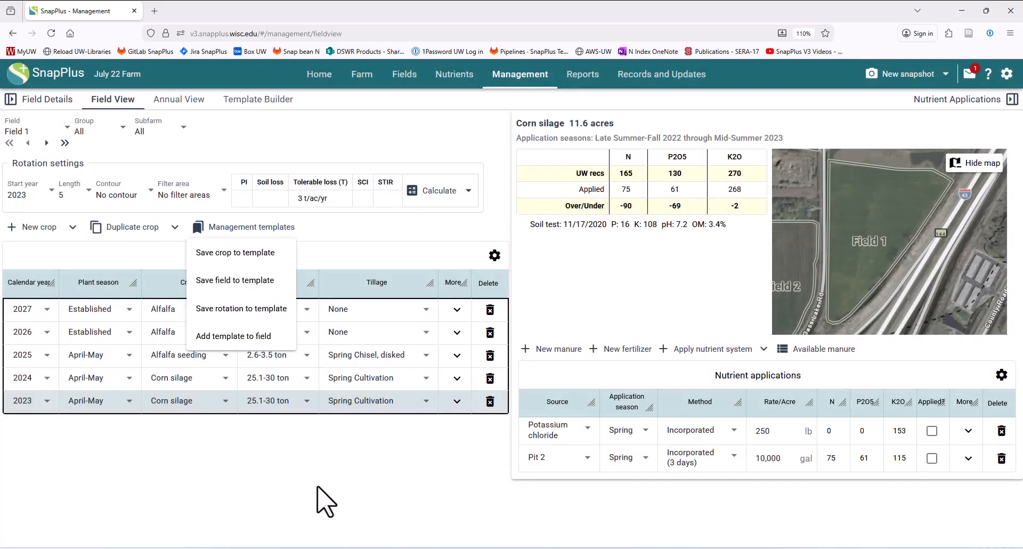
left_click(318, 486)
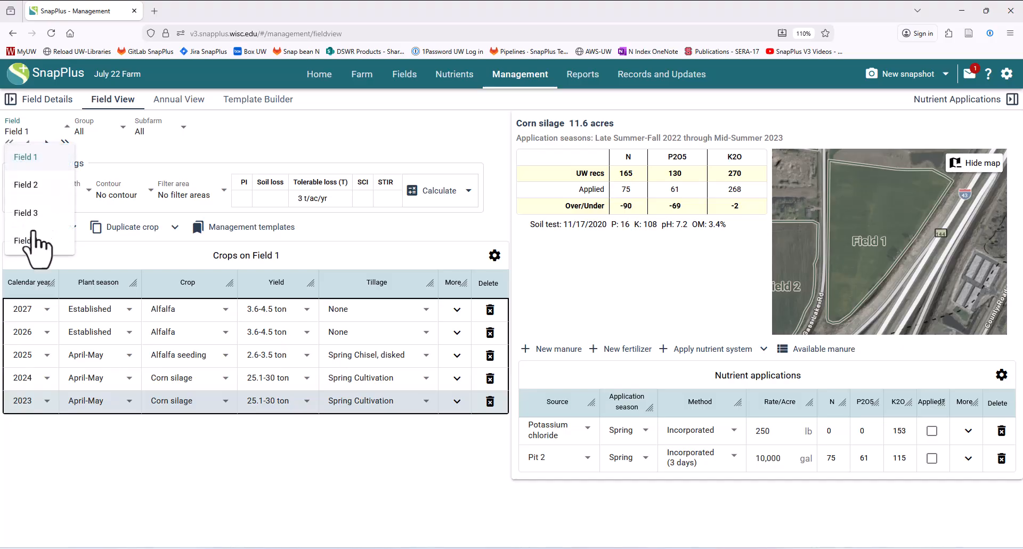
Step: Apply the Cs-Cs-A-A-A template to Field 4 starting in 2025 and view the alfalfa seeding crop's nutrient applications
left_click(30, 240)
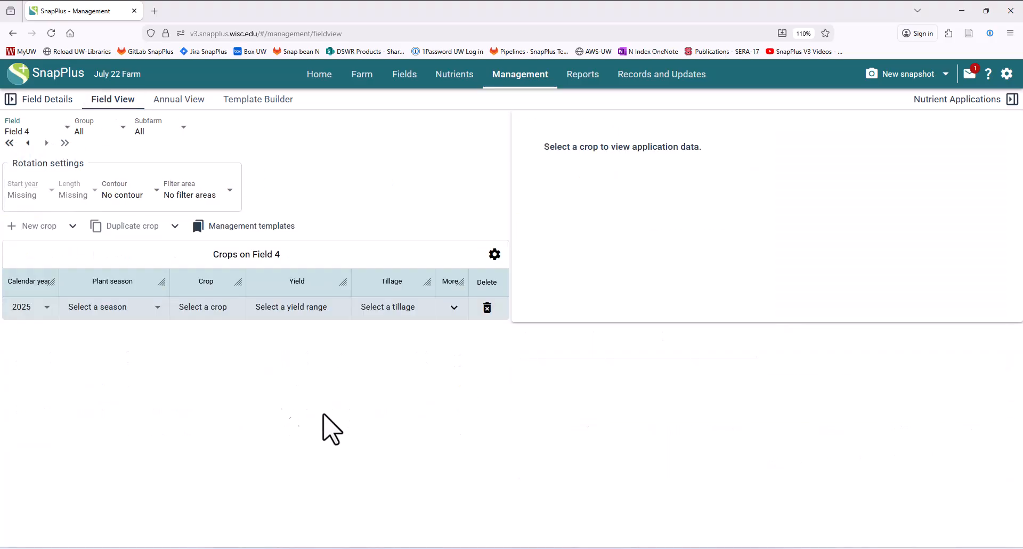
left_click(254, 227)
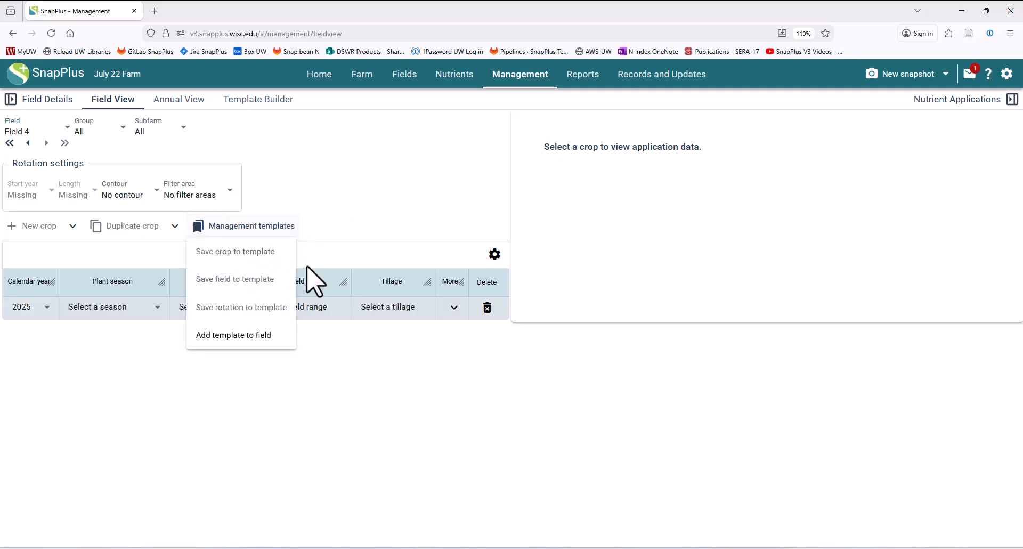
left_click(246, 335)
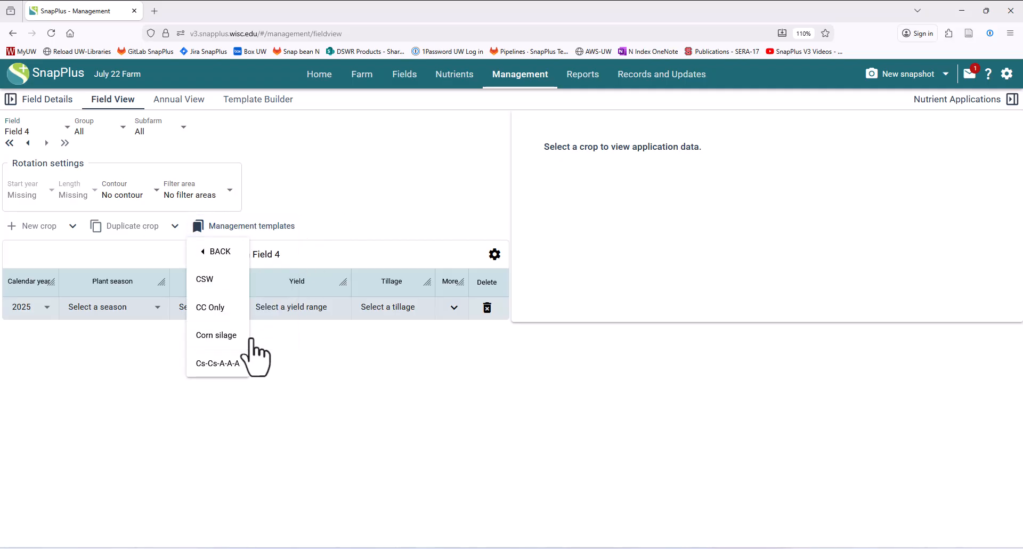
left_click(211, 363)
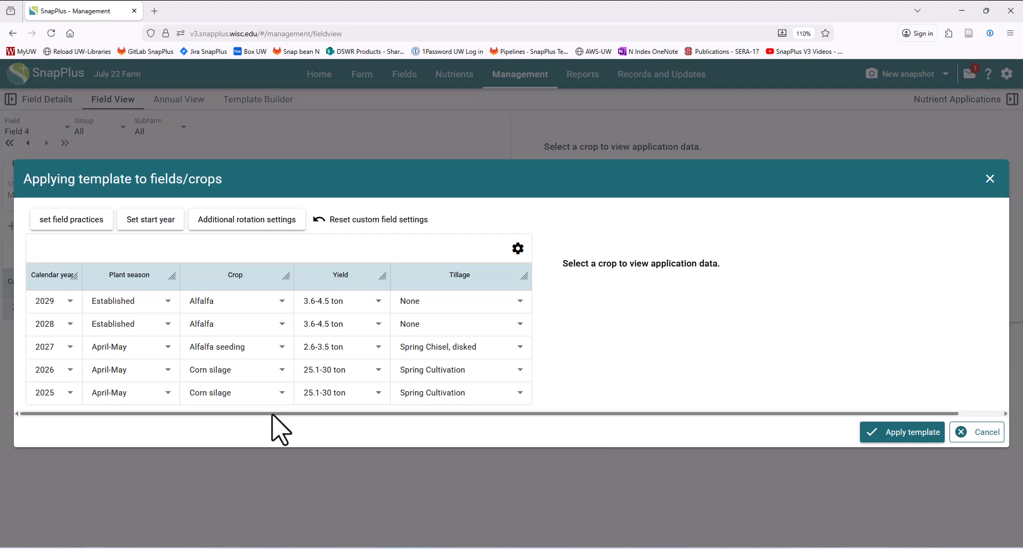
left_click(234, 392)
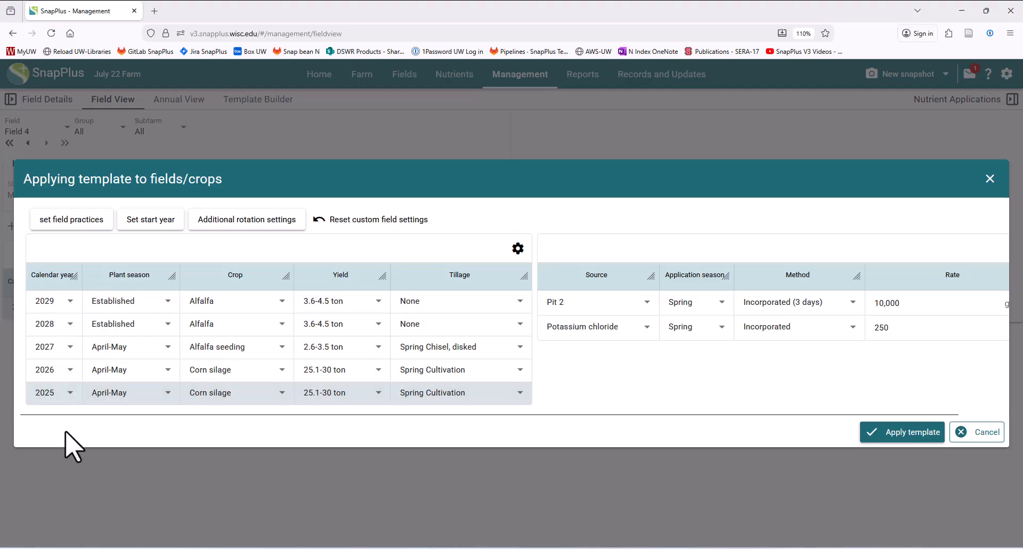
left_click(896, 435)
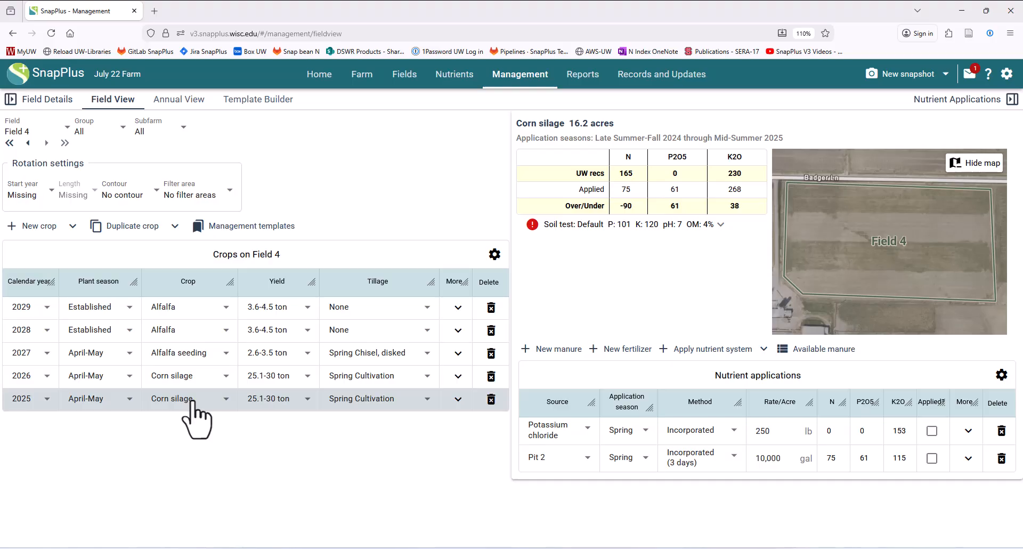
left_click(193, 348)
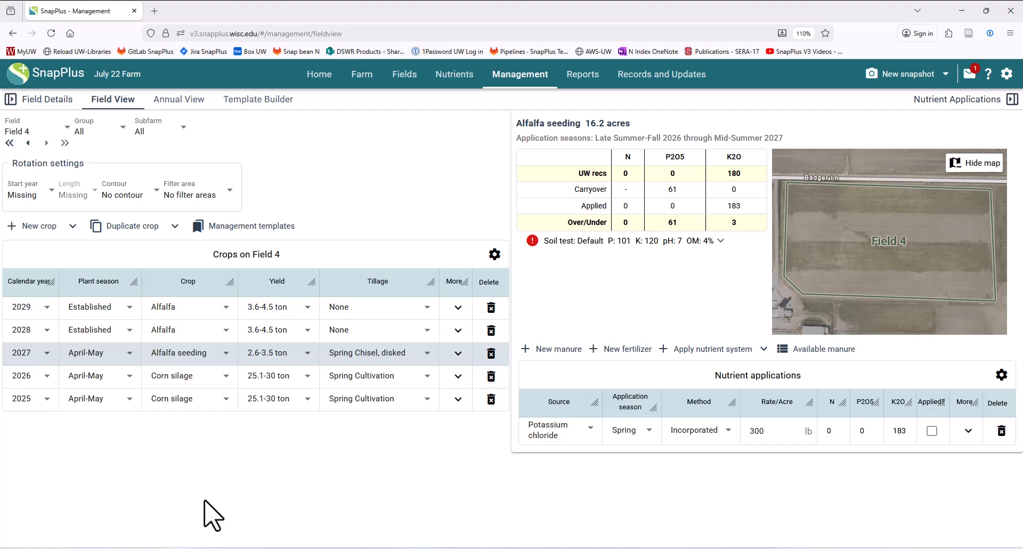
Step: Save Field 2's rotation as a template named New CSW and view the winter wheat crop's nutrient applications
left_click(31, 127)
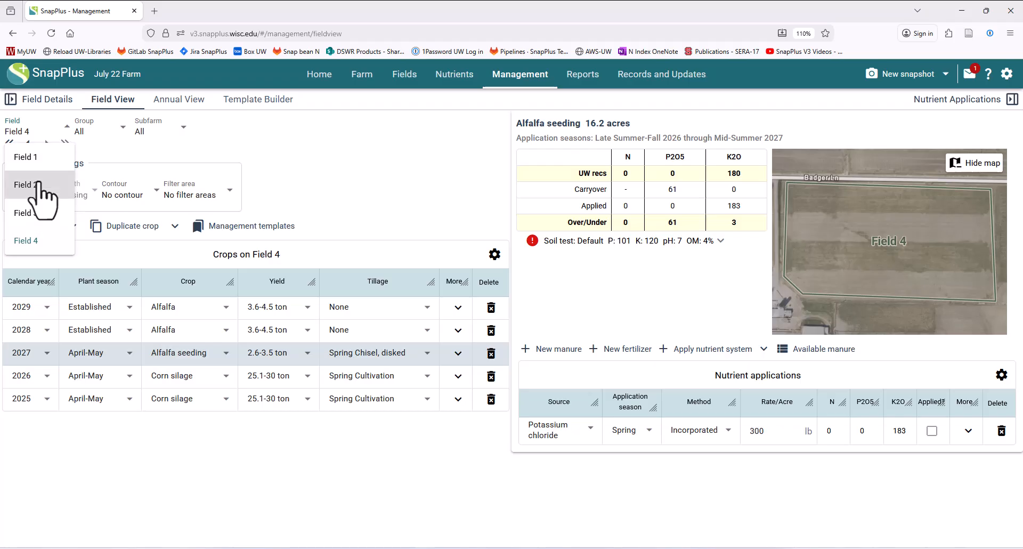
left_click(38, 184)
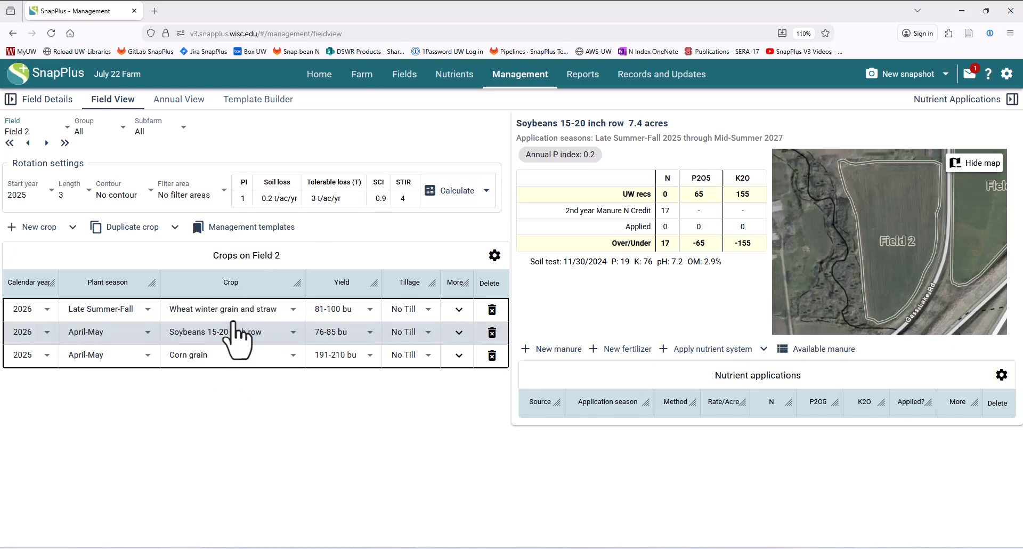
left_click(238, 356)
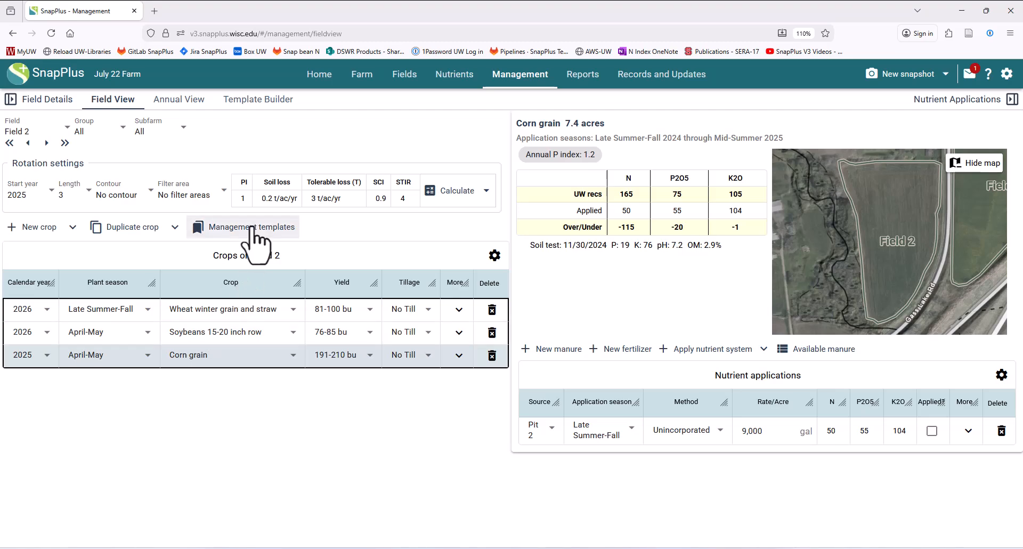
left_click(253, 224)
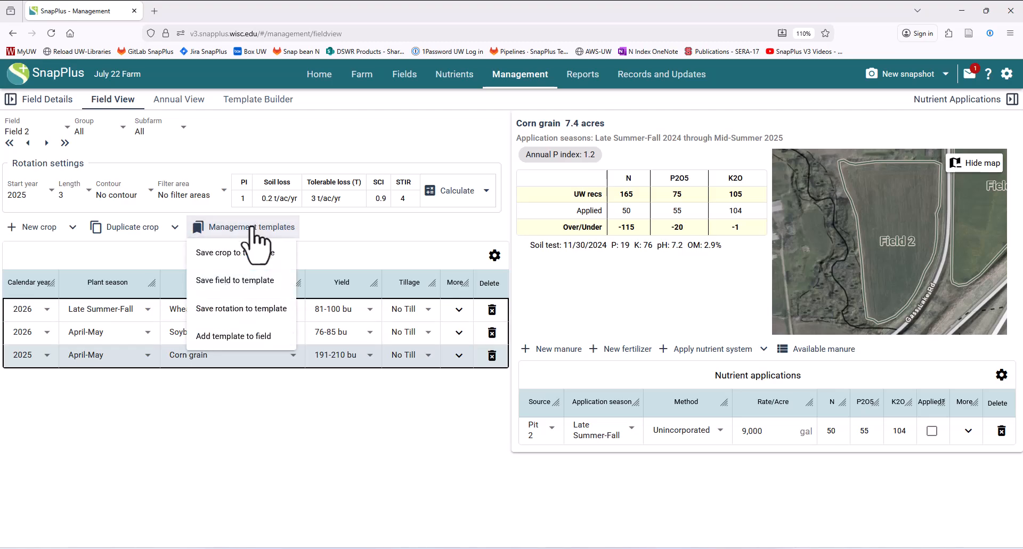
left_click(243, 309)
left_click(469, 299)
type("New CSW")
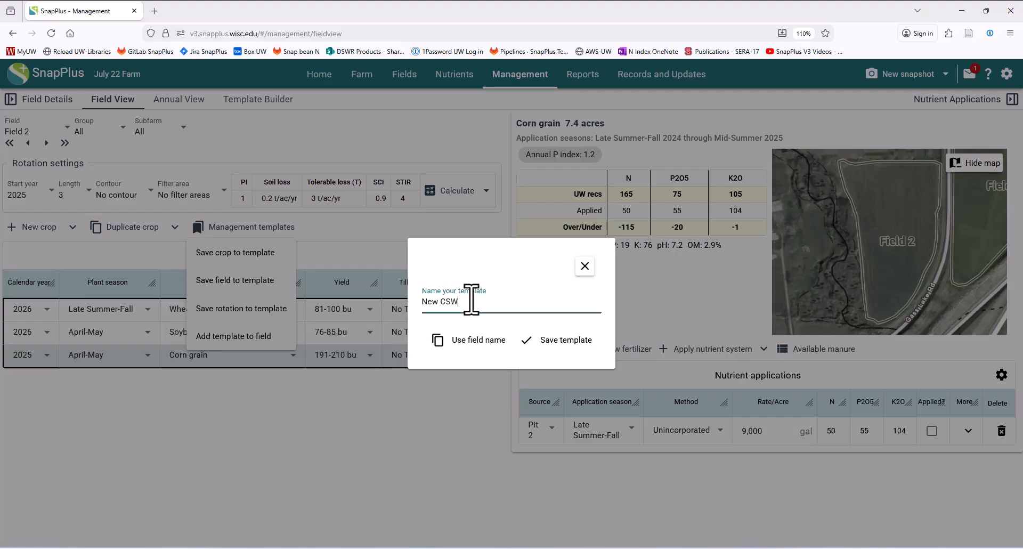
left_click(565, 341)
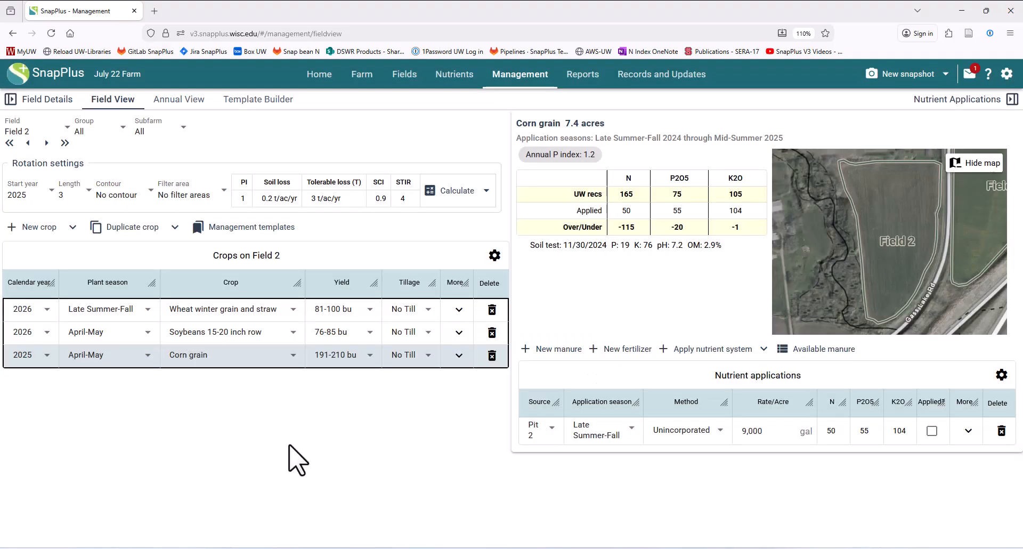
left_click(234, 307)
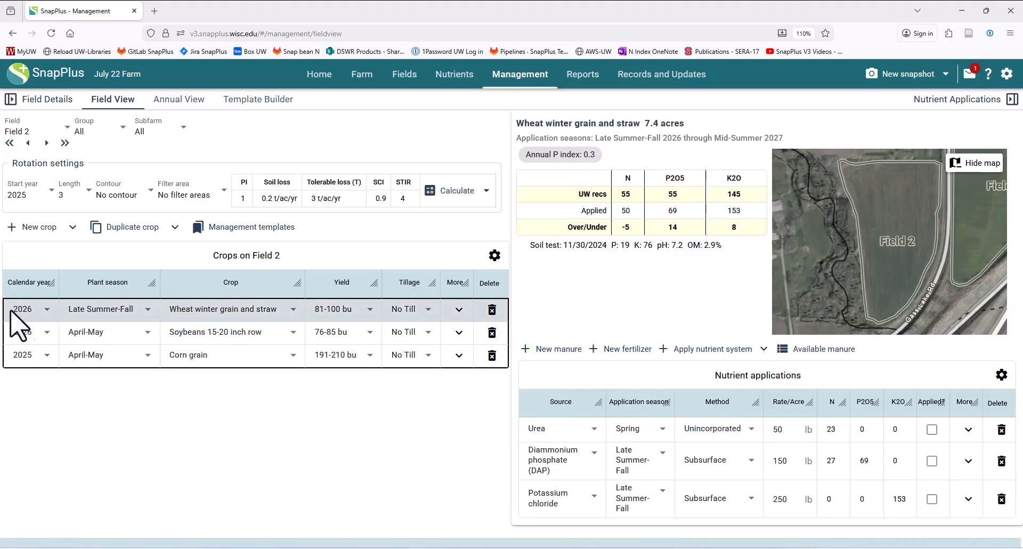
Step: Apply the New CSW template to the end of Field 2's crop sequence, checking the 2027 corn grain's nutrient applications before applying it
left_click(244, 228)
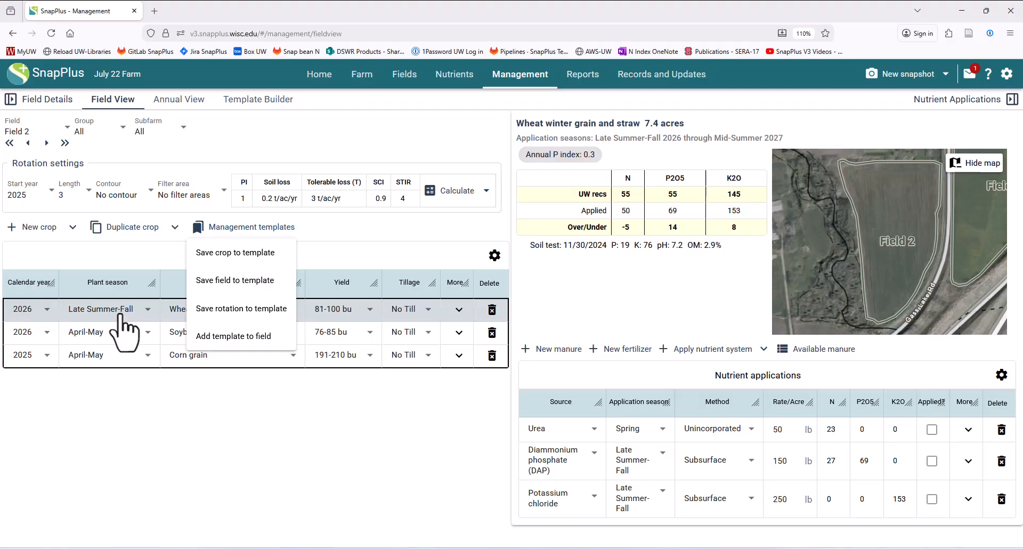
left_click(234, 335)
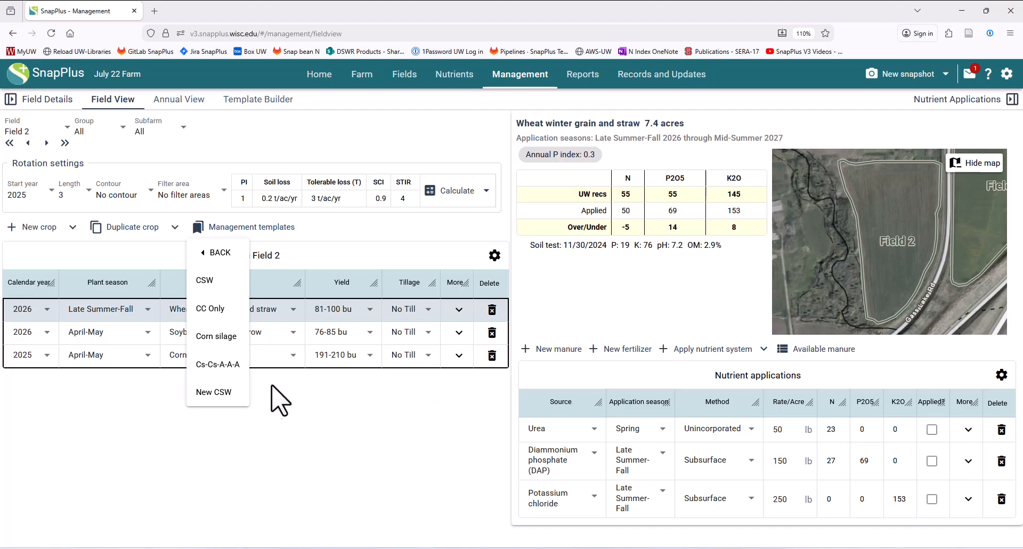
left_click(221, 392)
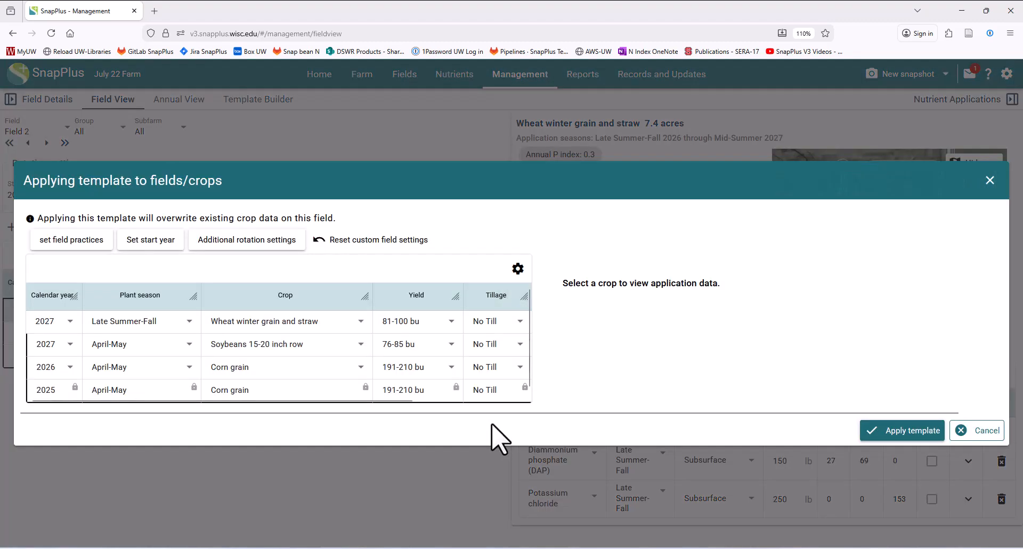
scroll(324, 354, "down", 1)
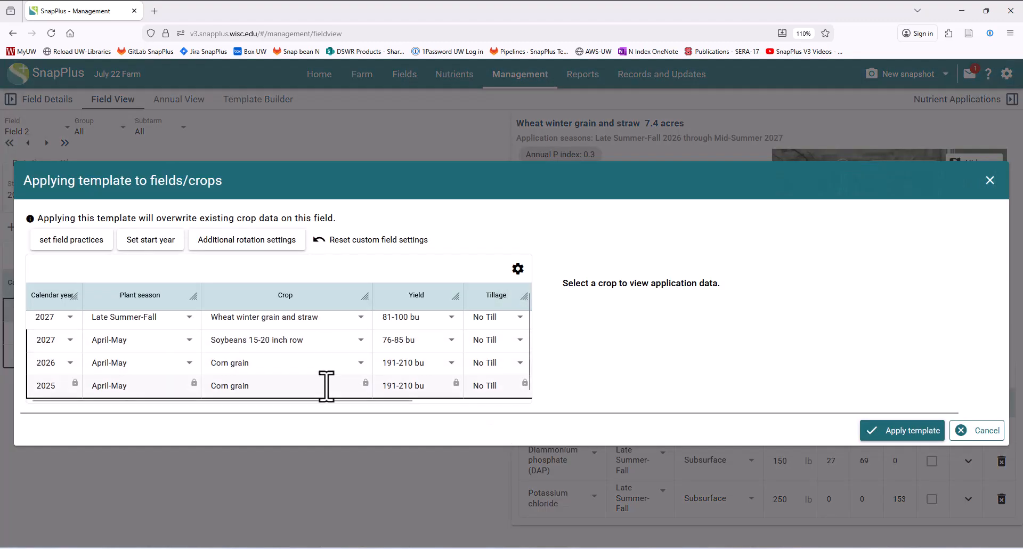
scroll(326, 385, "up", 1)
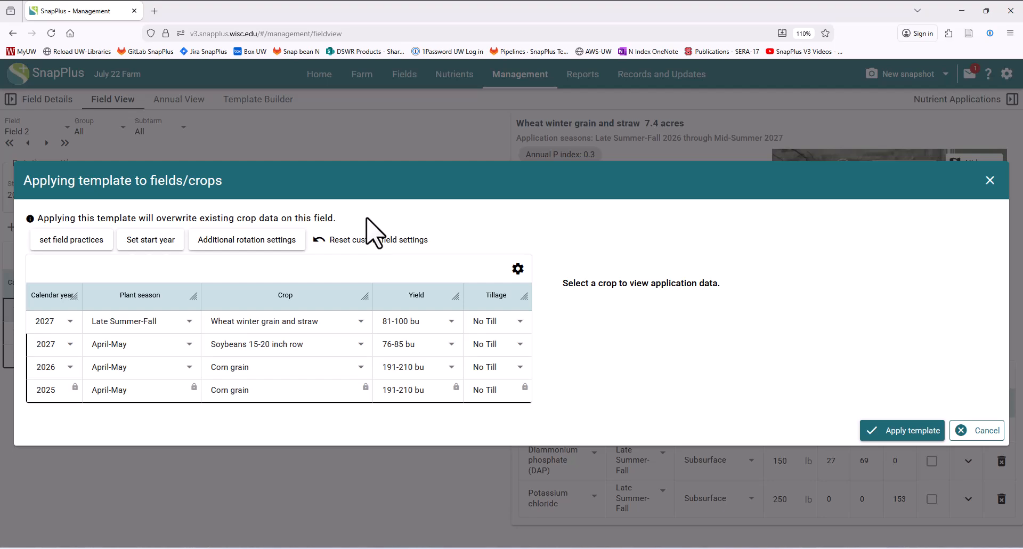
left_click(154, 244)
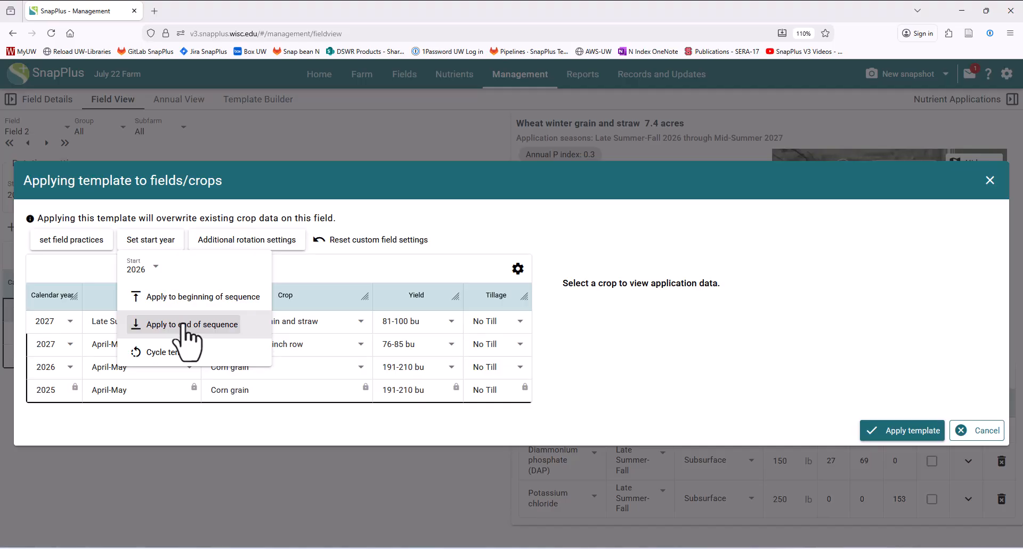
left_click(184, 324)
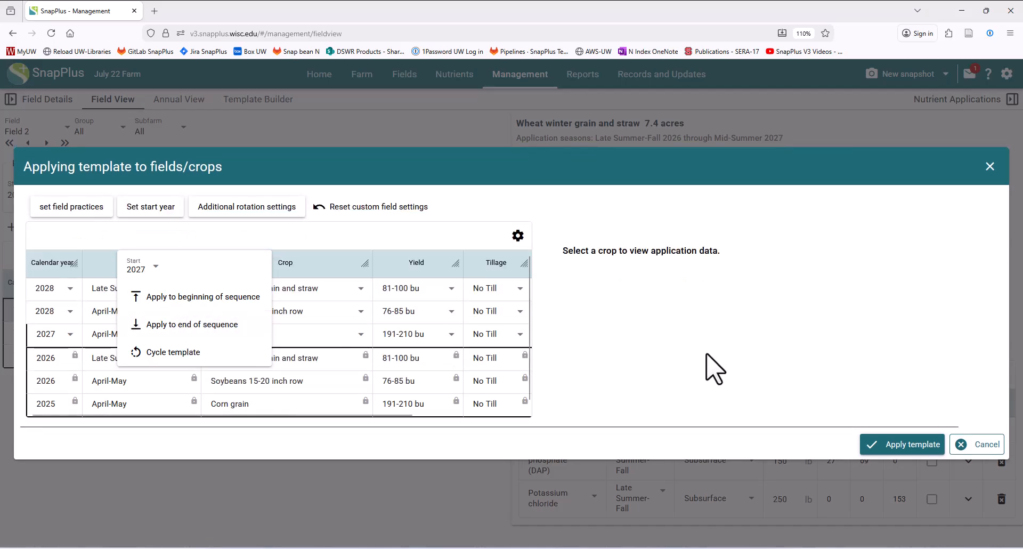
left_click(713, 368)
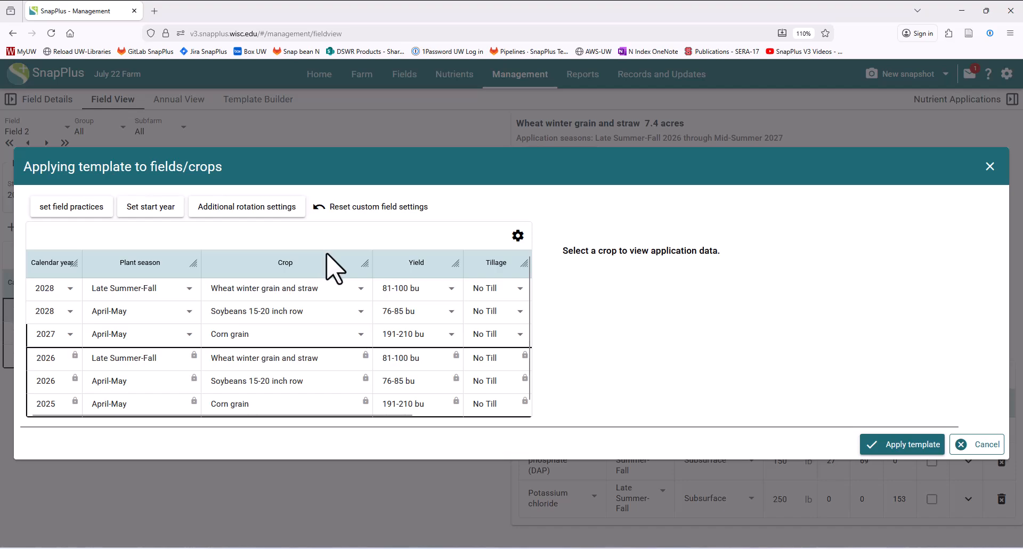
left_click(320, 331)
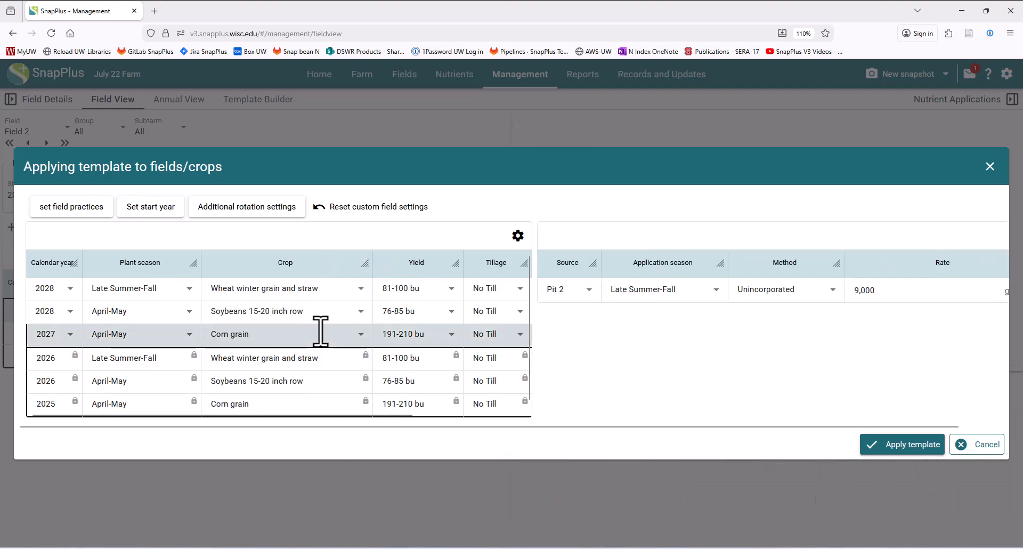
left_click(878, 446)
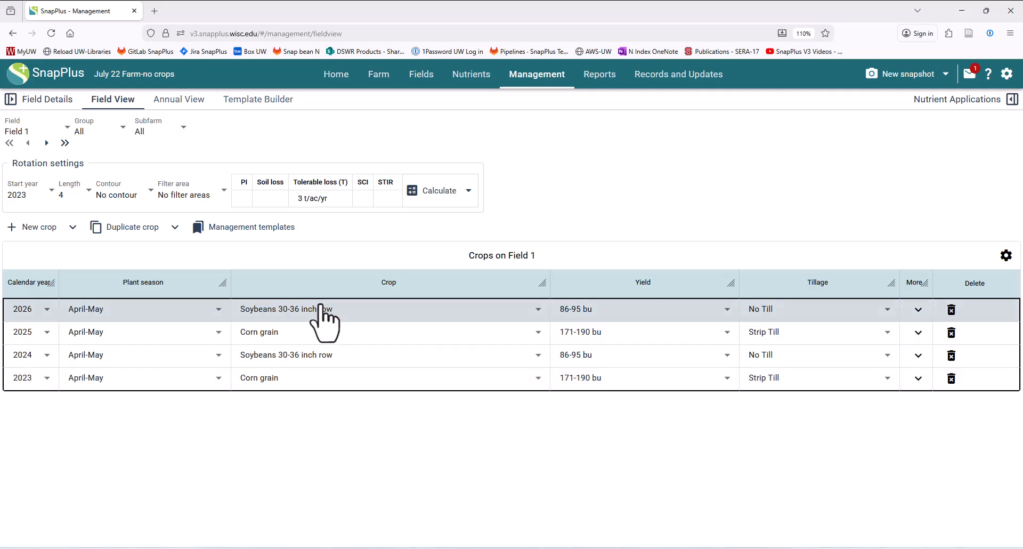
Step: Look at the crops on Field 2 and return to Field 1
left_click(44, 132)
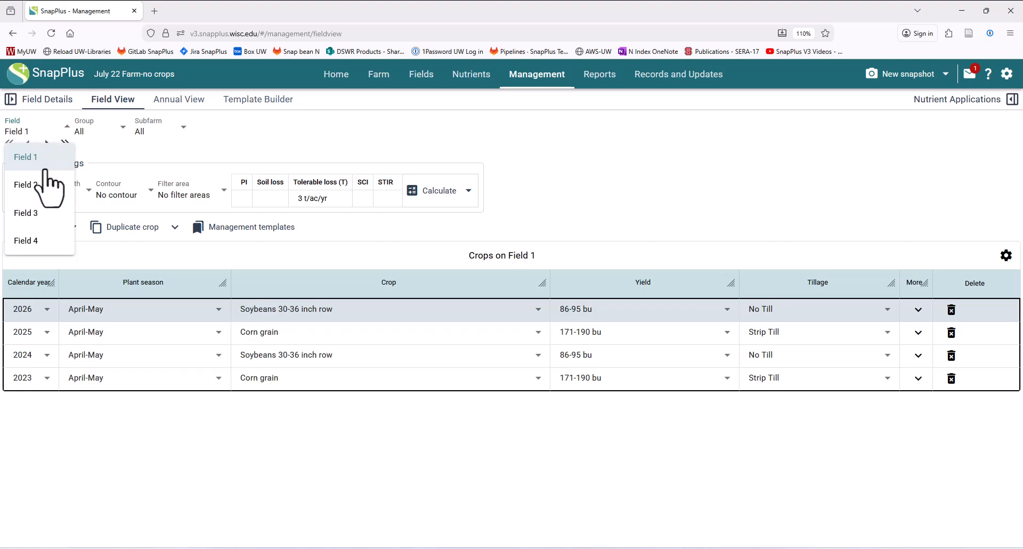
left_click(29, 186)
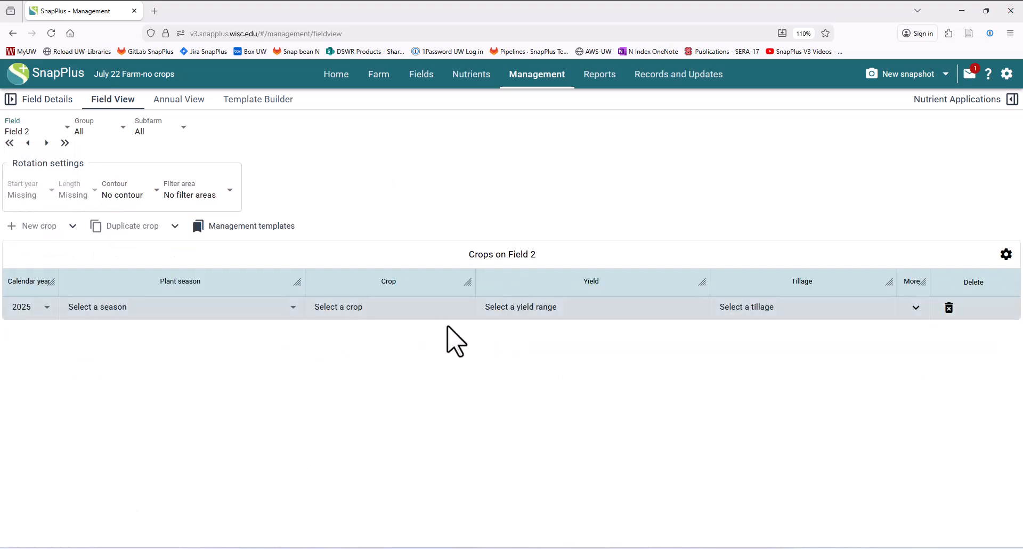
left_click(30, 134)
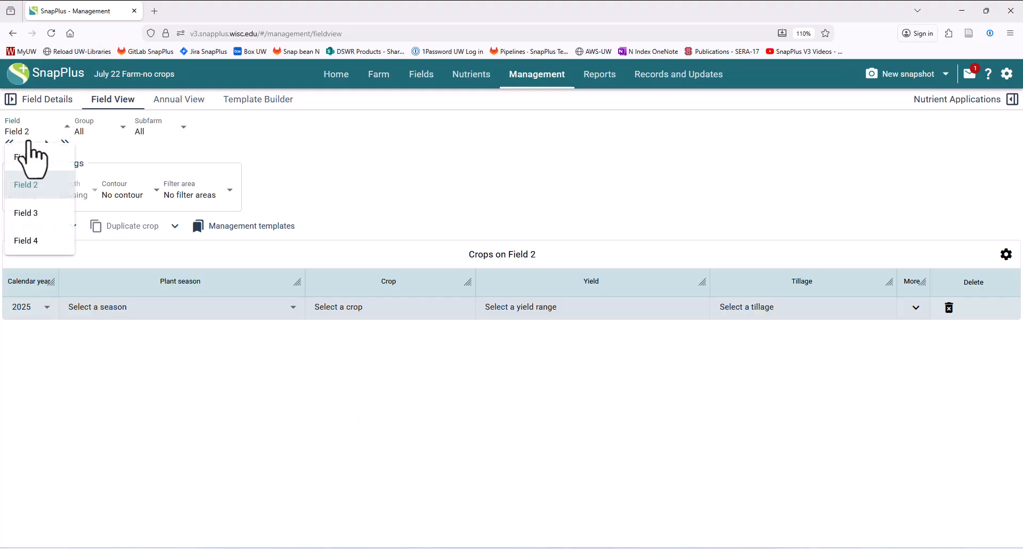
left_click(29, 157)
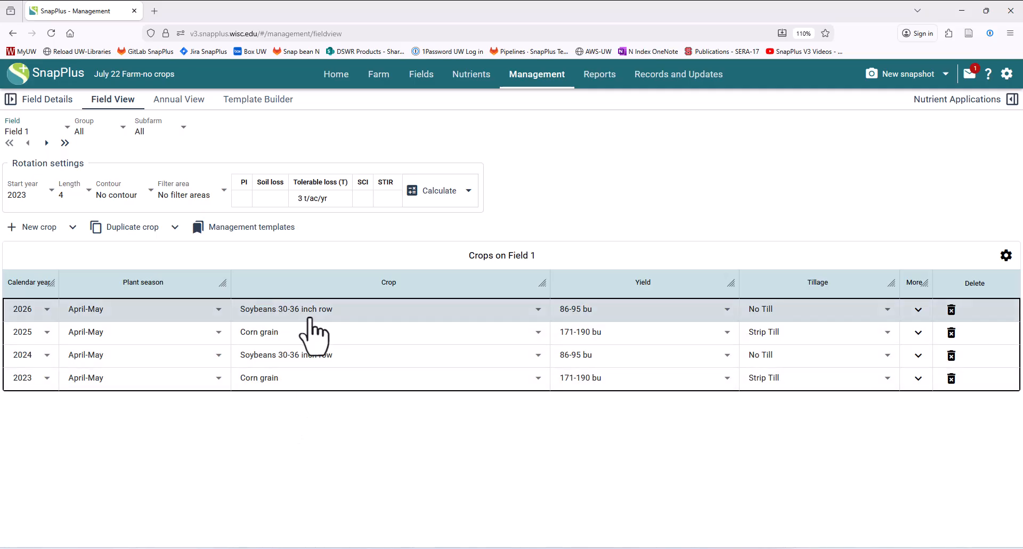
Step: Save Field 1's corn and soybean rotation as a management template named C-S
left_click(264, 228)
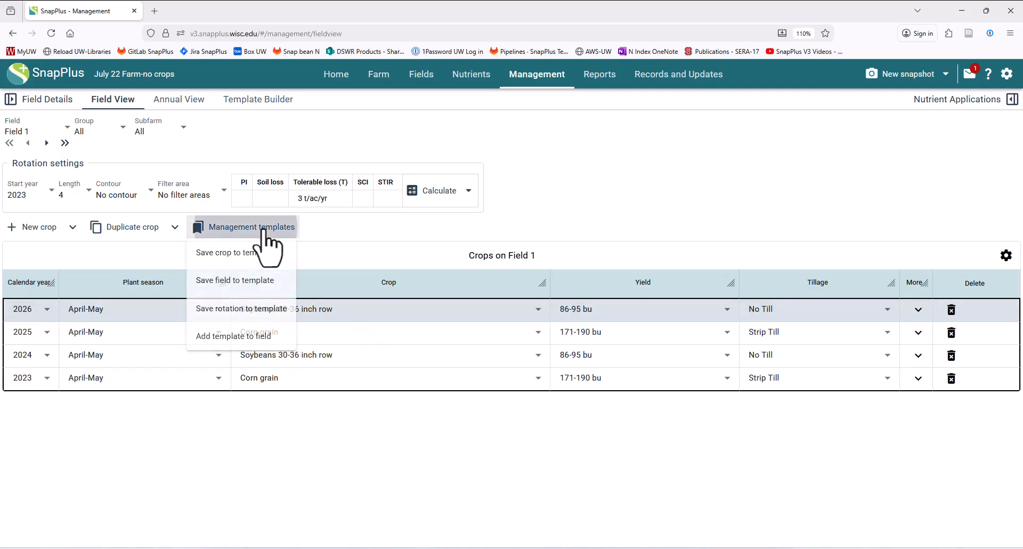
left_click(234, 309)
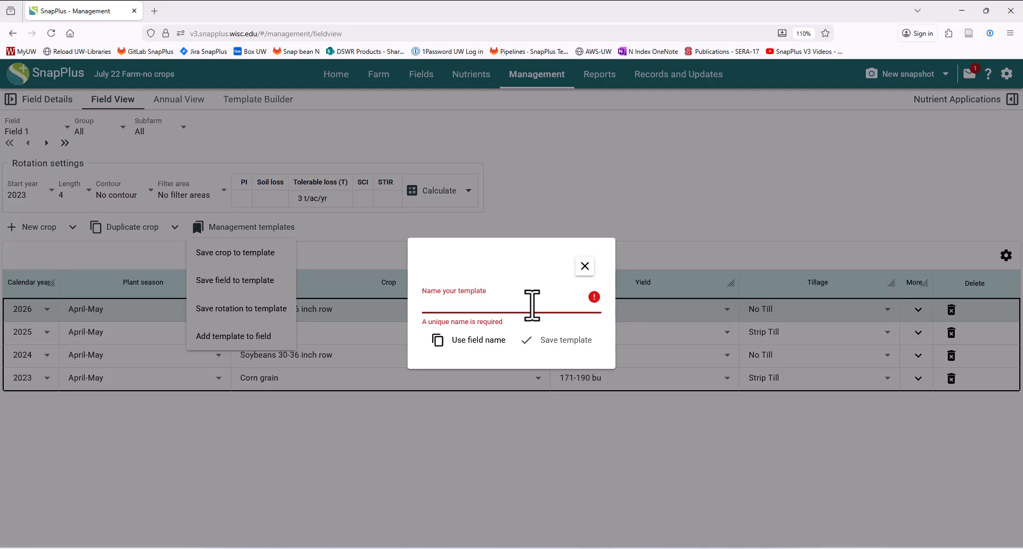
type("C=-")
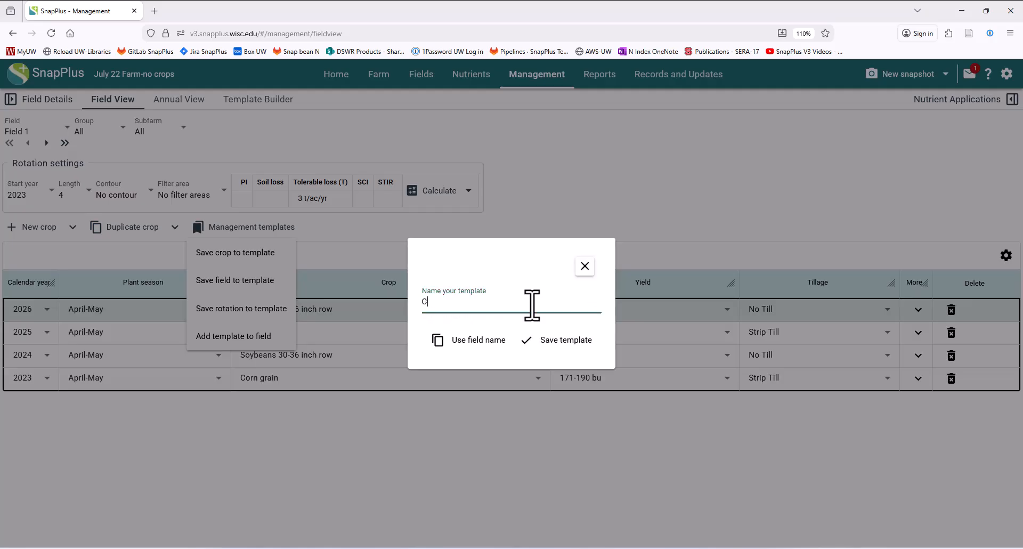
left_click(573, 342)
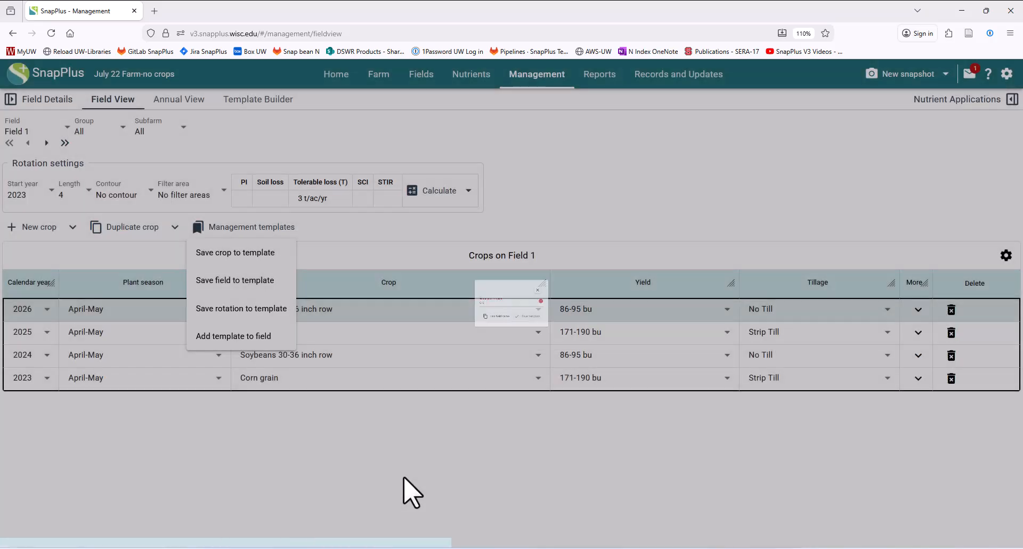
left_click(375, 450)
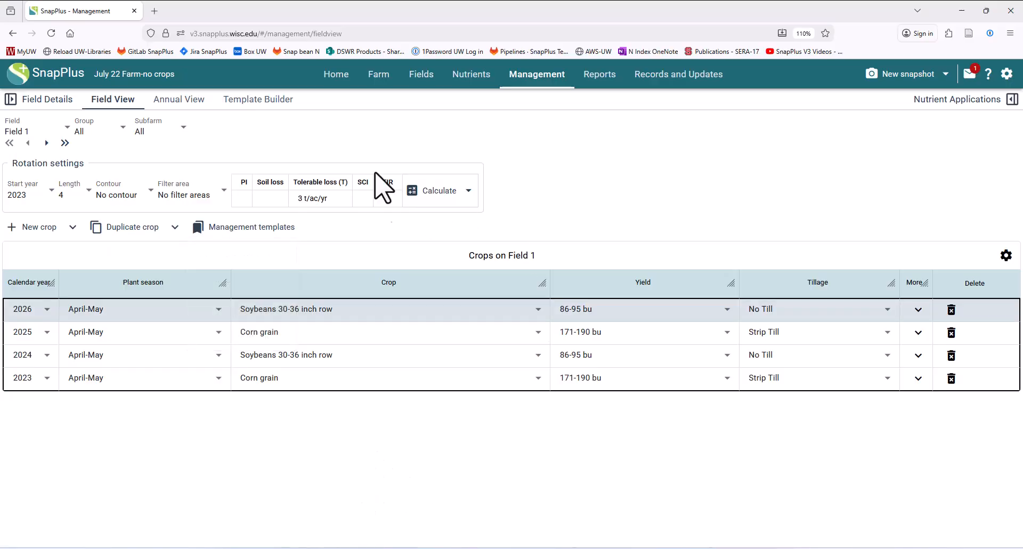
Step: Open the C-S template in the Template Builder and rename it C-S Update
left_click(261, 112)
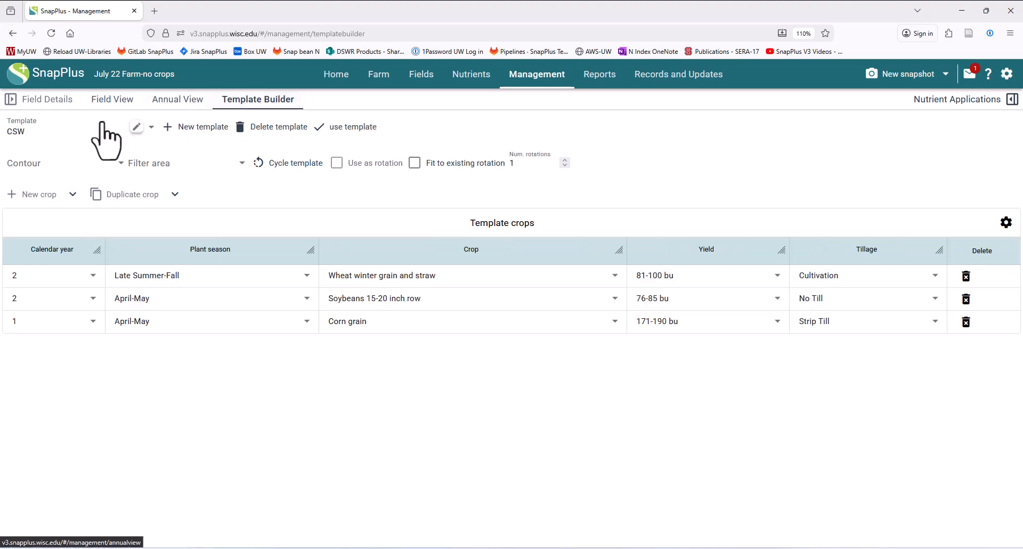
left_click(56, 129)
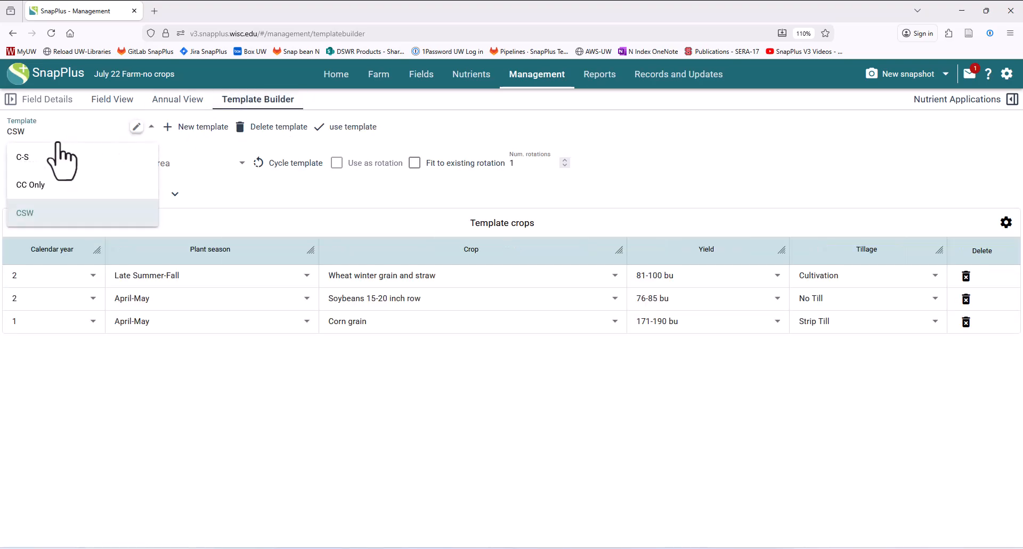
left_click(56, 158)
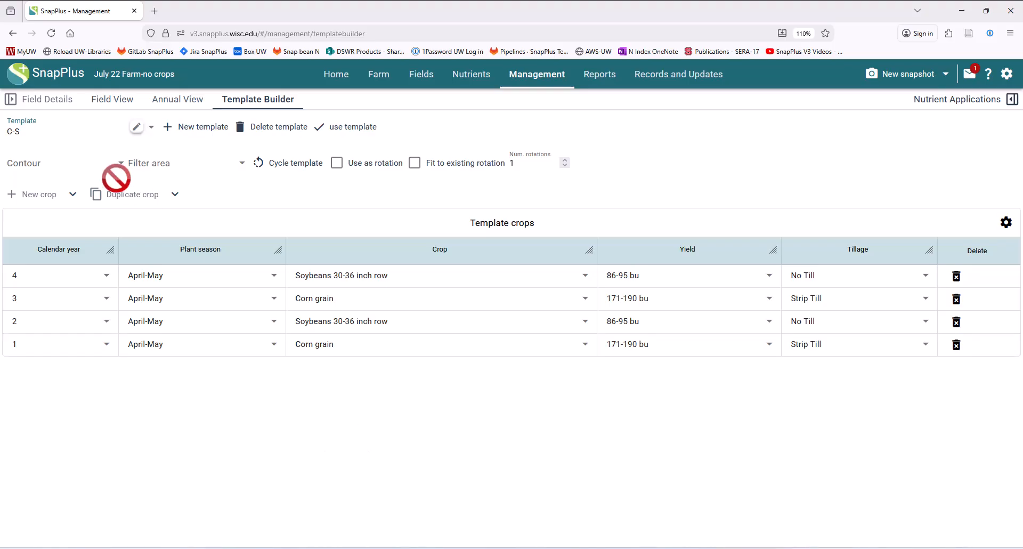
left_click(57, 130)
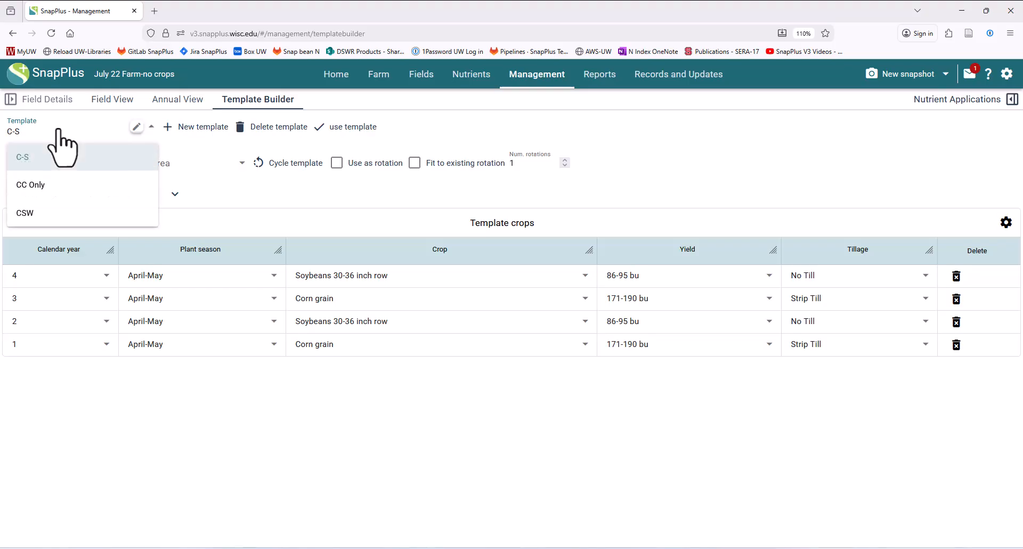
left_click(58, 131)
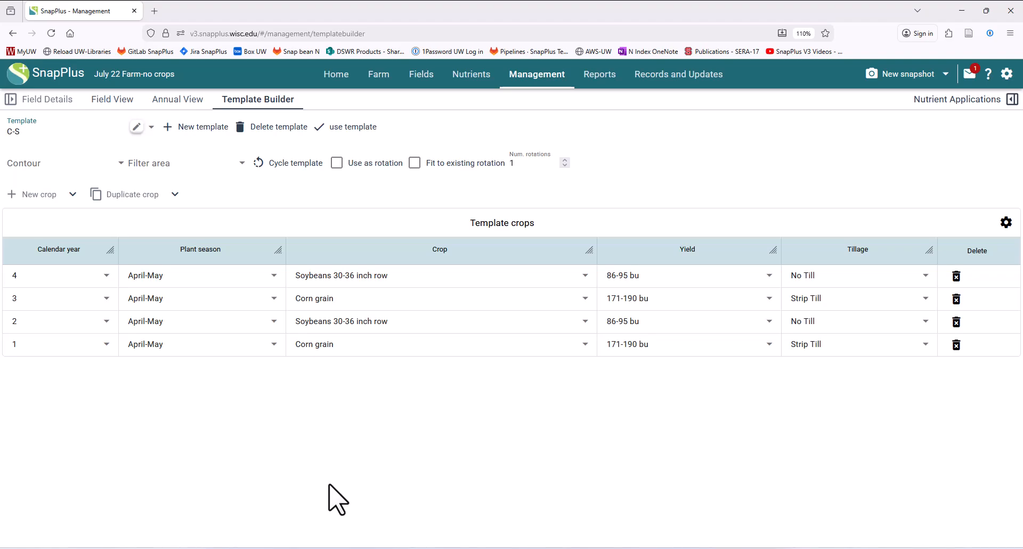
left_click(136, 128)
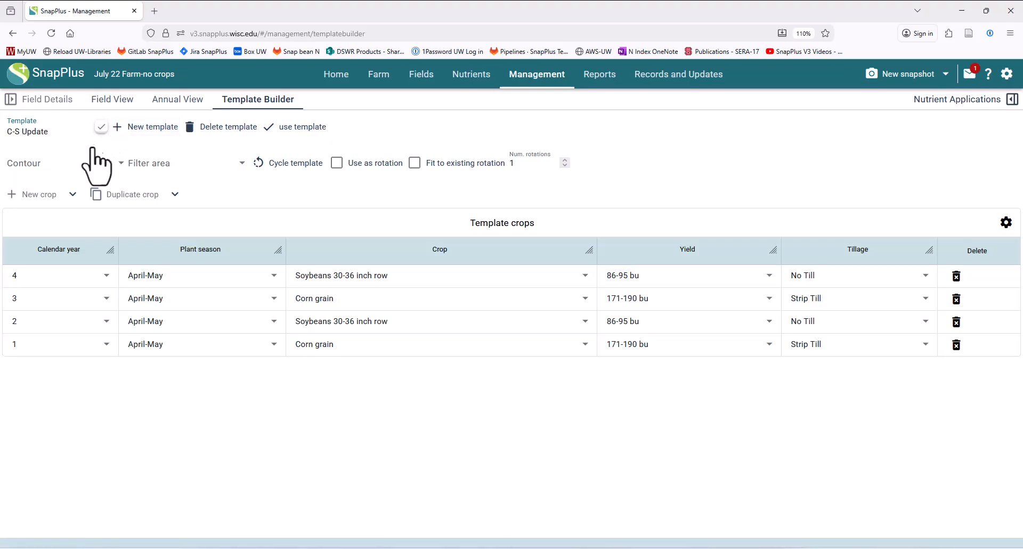
left_click(101, 128)
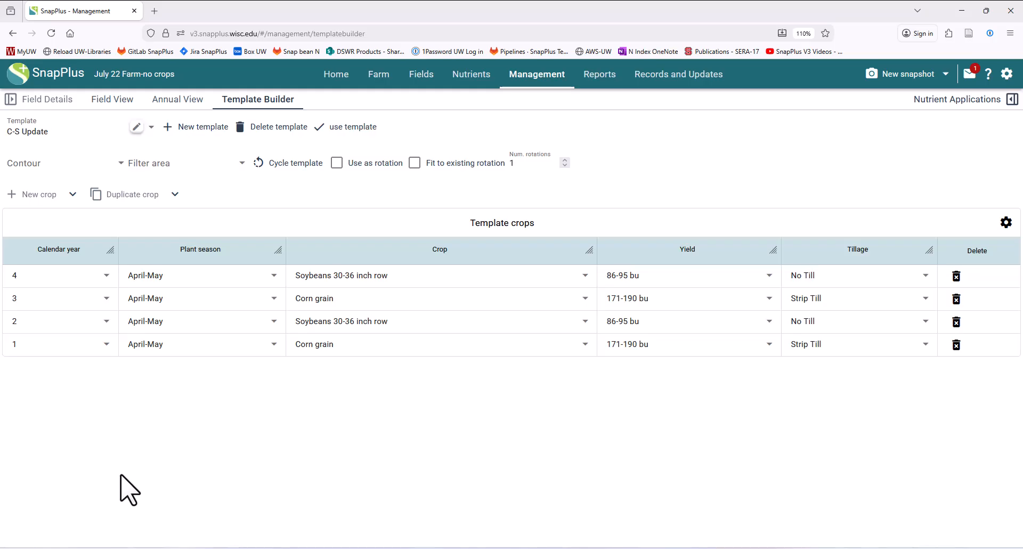
left_click(69, 176)
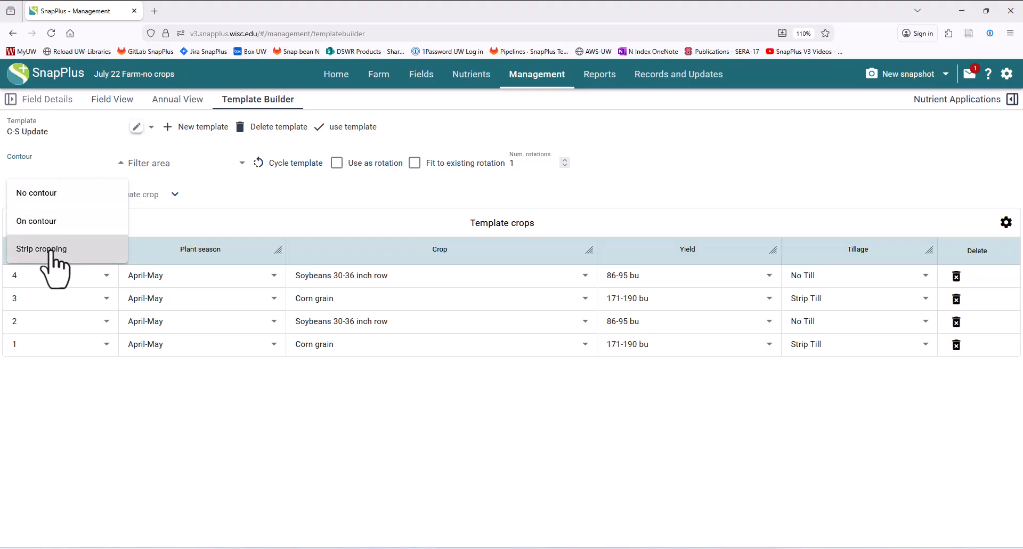
left_click(160, 165)
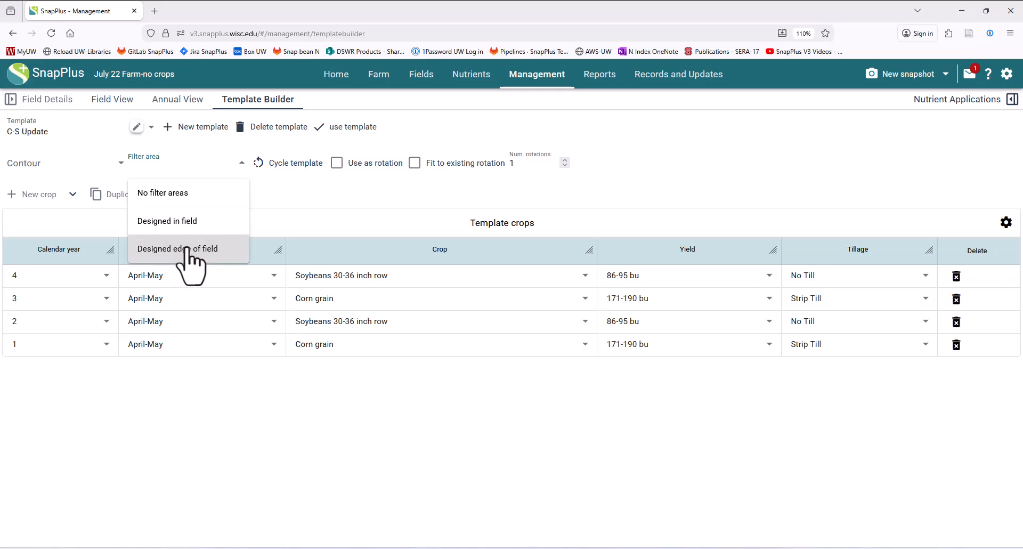
left_click(295, 210)
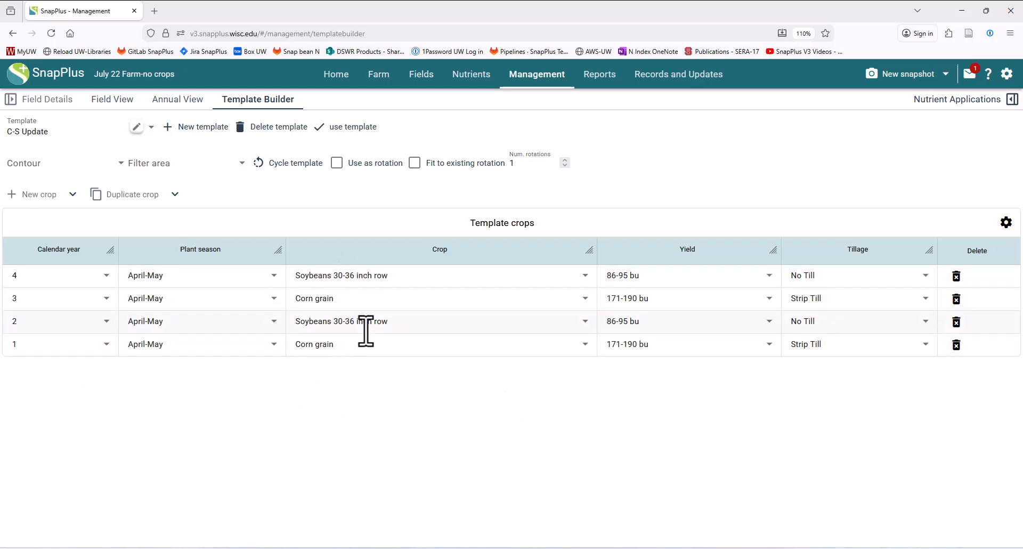
Step: Cycle the C-S Update template so that Soybeans 30-36 inch row is the year 1 crop
left_click(350, 352)
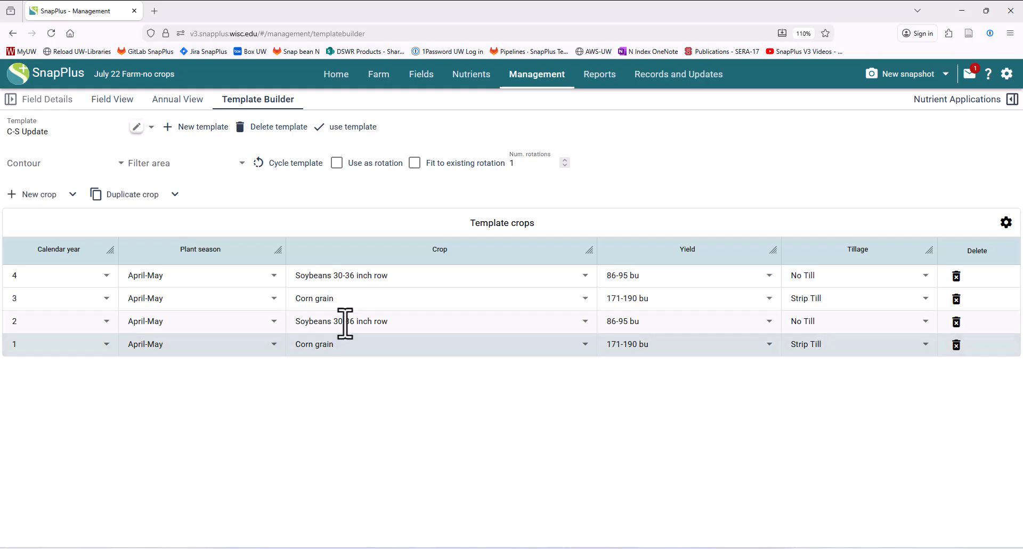
left_click(290, 164)
left_click(333, 347)
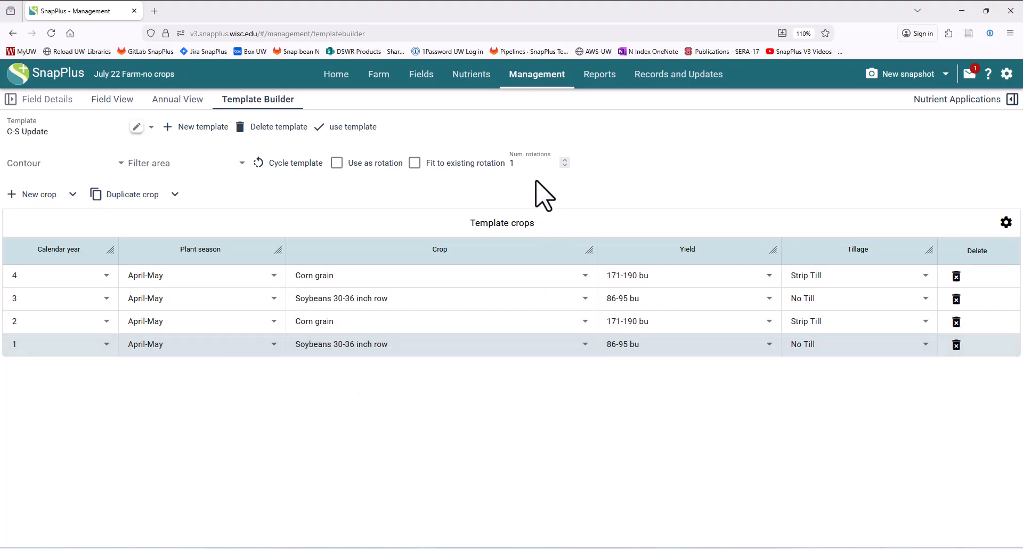
double_click(509, 163)
type("2")
double_click(508, 163)
Step: Show the nutrient applications of the template's year 1 soybean crop and look through the options for adding and duplicating crops
left_click(946, 101)
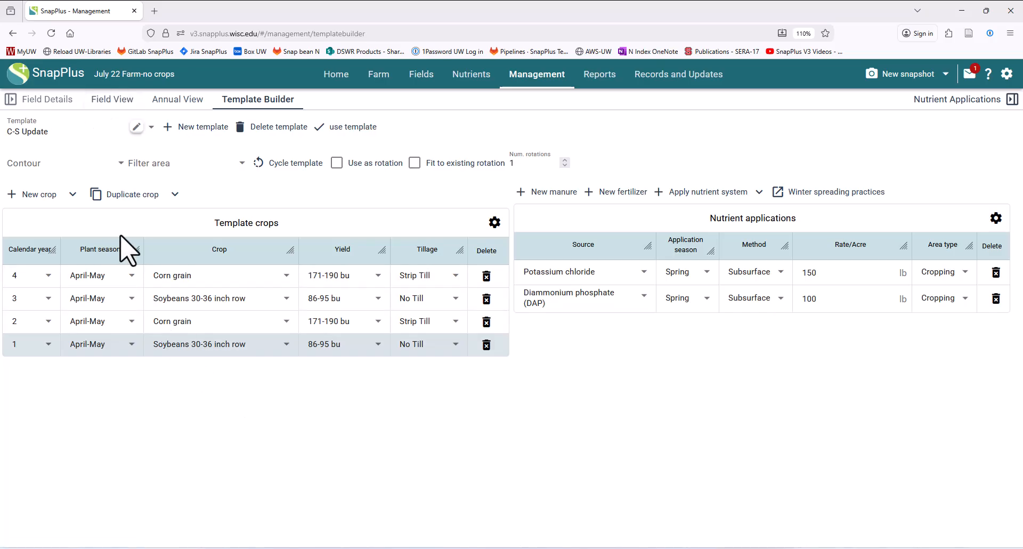
left_click(72, 196)
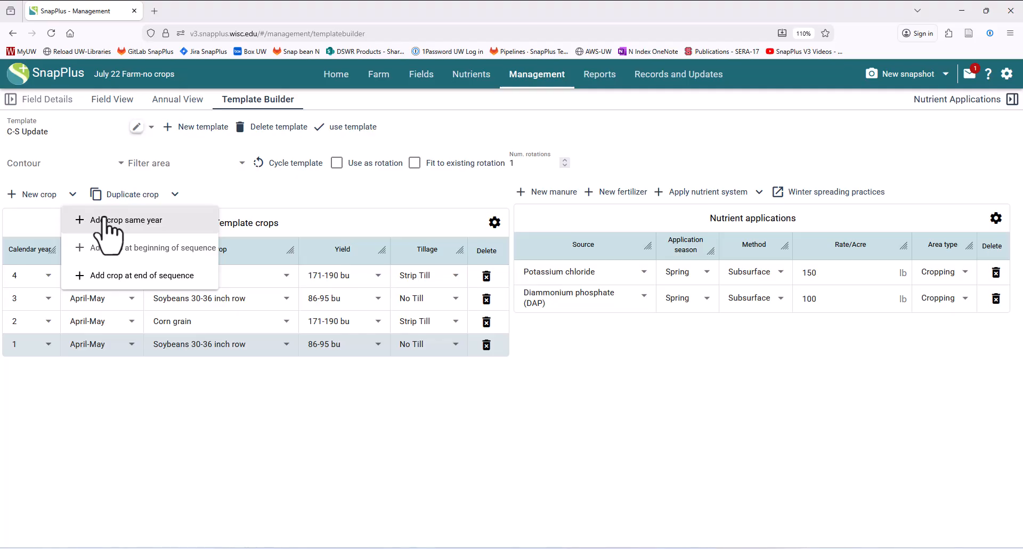
left_click(145, 456)
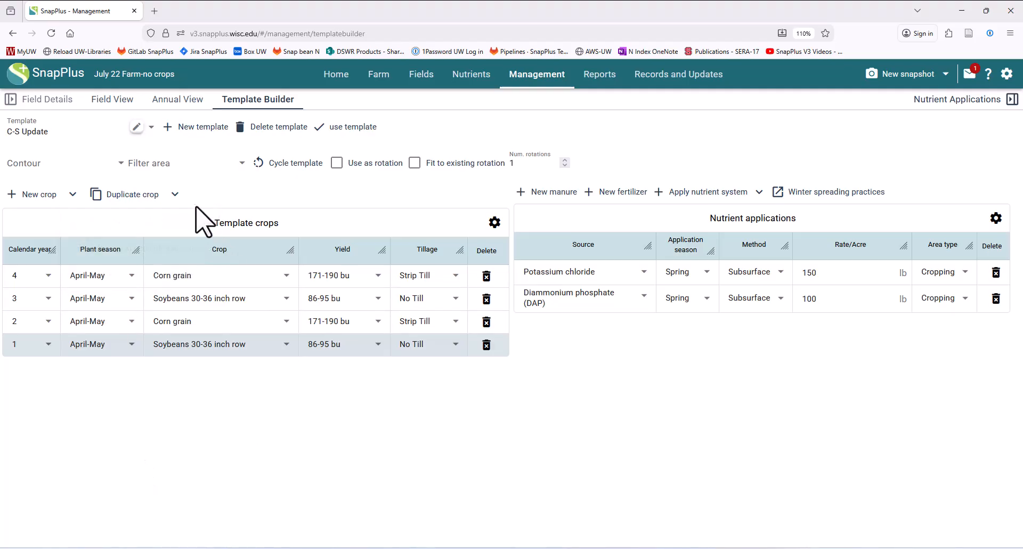
left_click(174, 195)
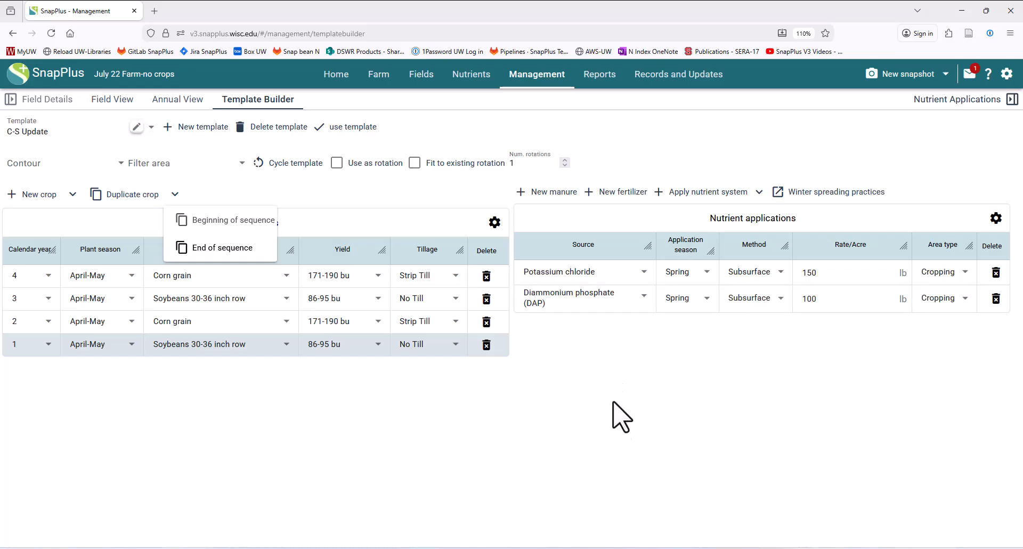
Step: Use the C-S Update template on Fields 2, 3 and 4, checking the group and subfarm filters, and open the summary preview
left_click(545, 504)
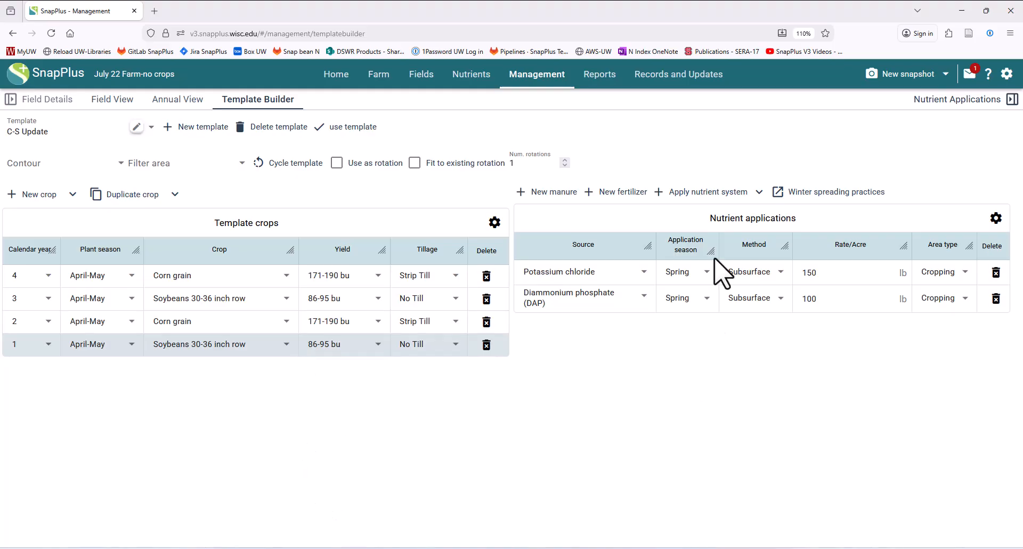
left_click(344, 128)
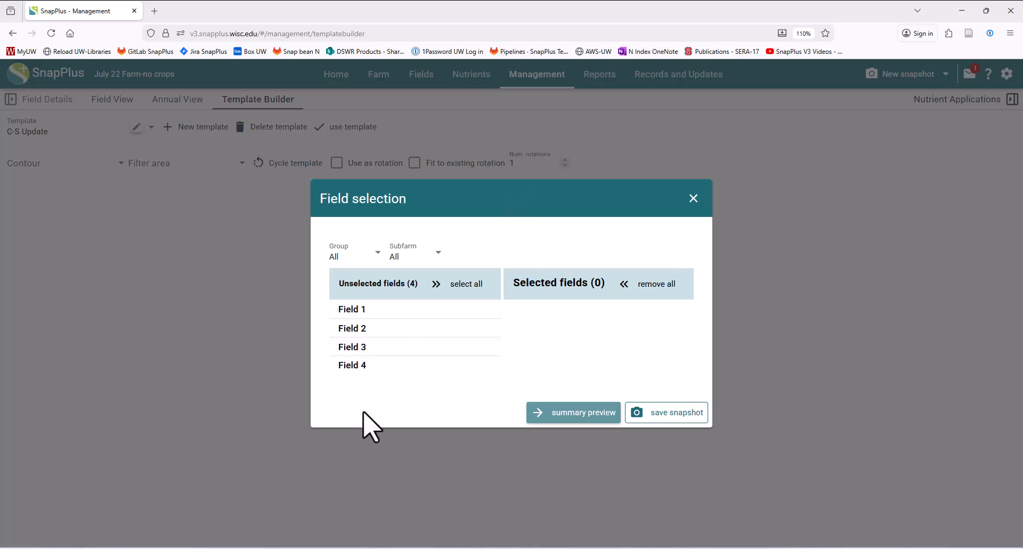
left_click(361, 256)
left_click(419, 257)
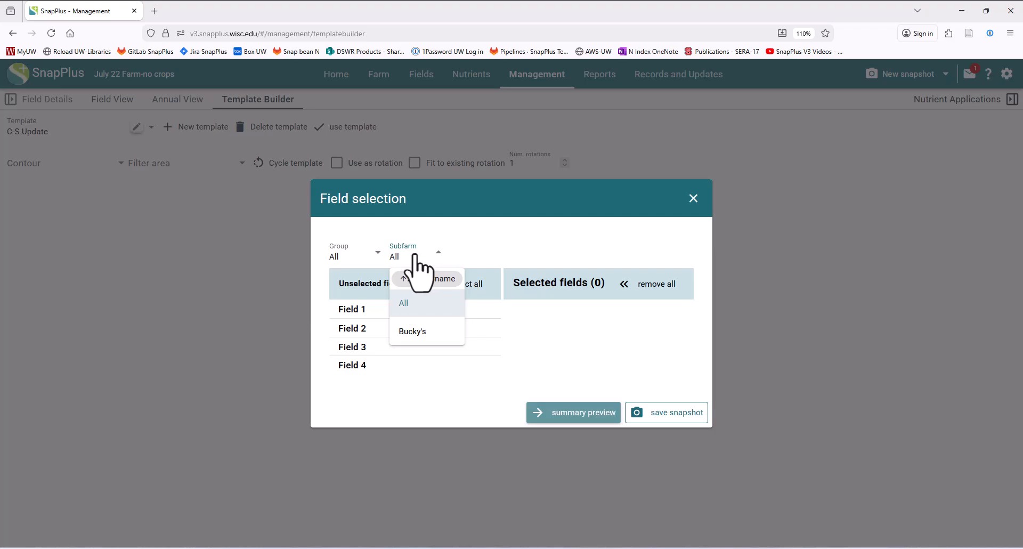
left_click(343, 256)
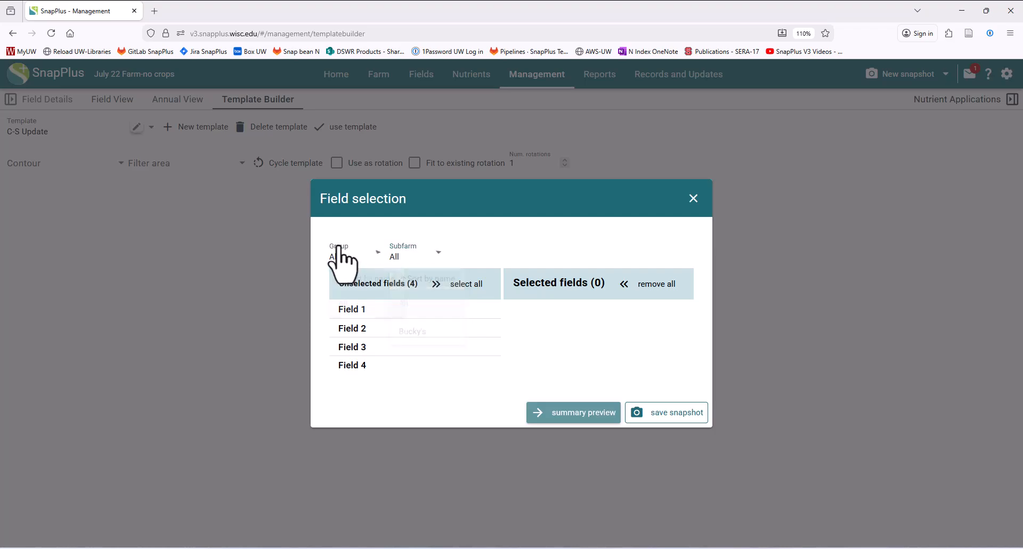
left_click(396, 261)
left_click(376, 418)
left_click(360, 328)
left_click(360, 338)
left_click(362, 340)
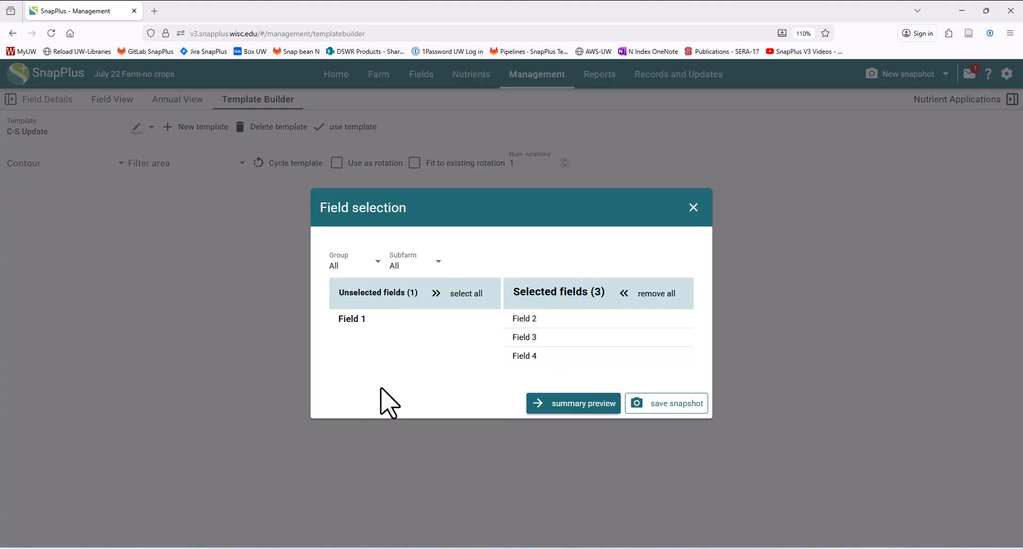
left_click(563, 404)
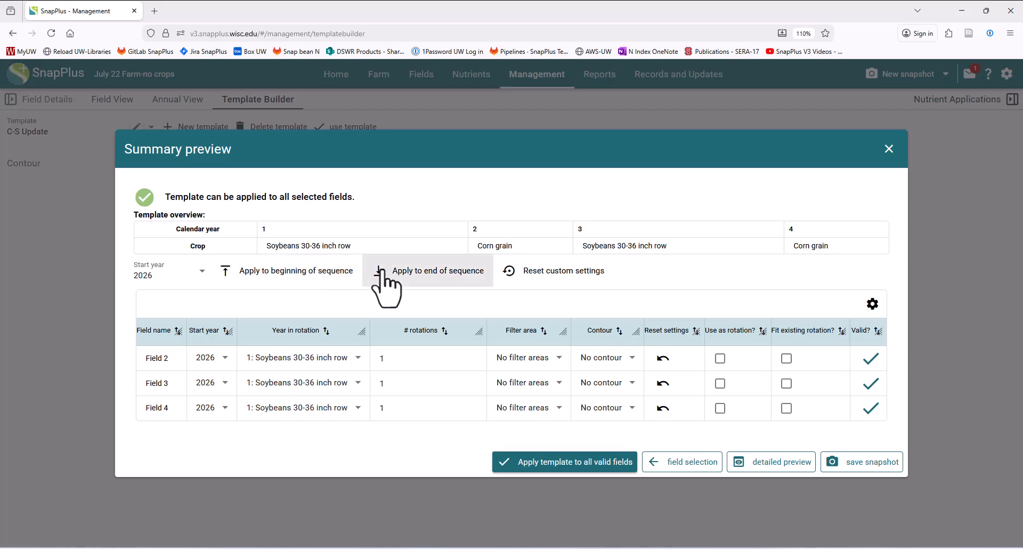
Step: Set the template's overall start year to 2025 for all the selected fields
left_click(195, 278)
left_click(195, 278)
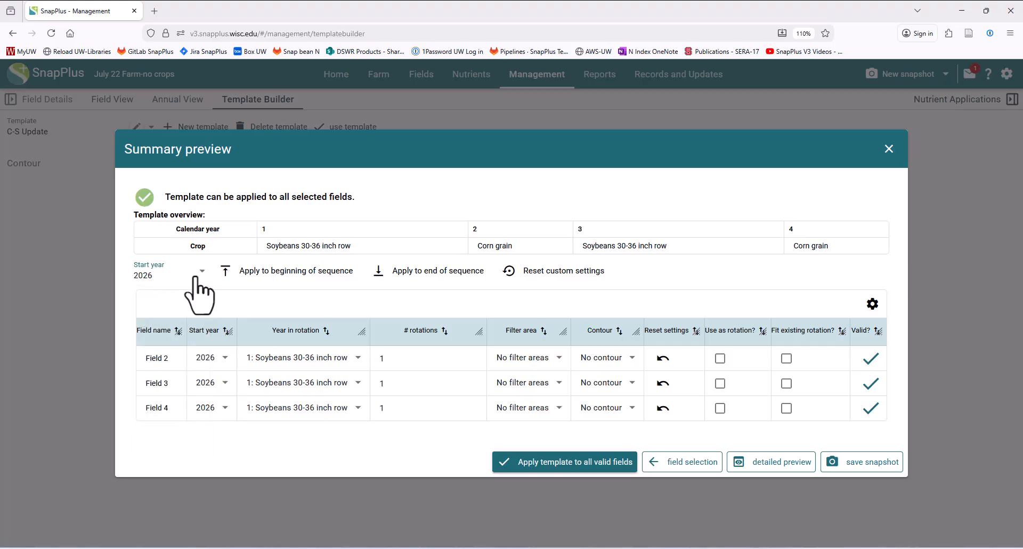
left_click(195, 278)
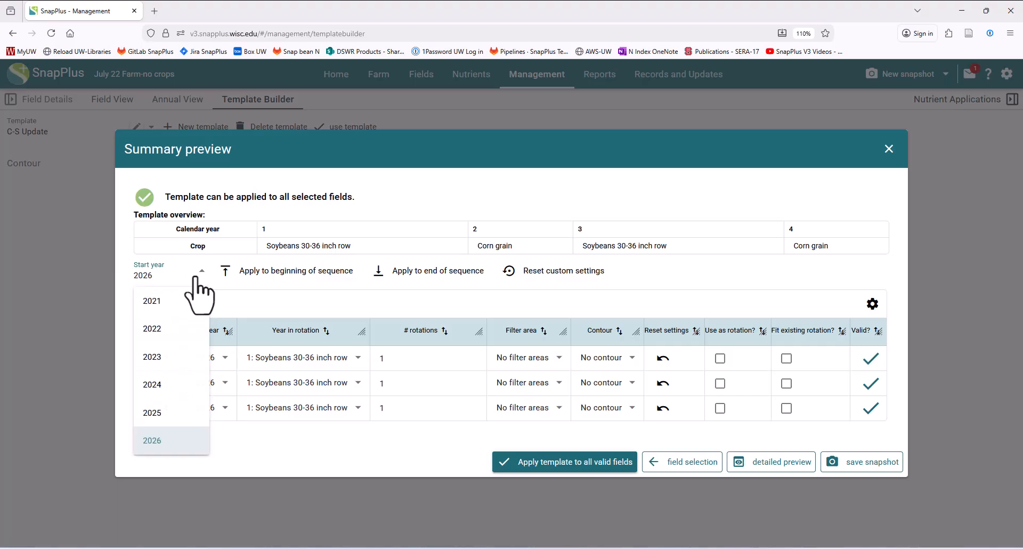
left_click(149, 413)
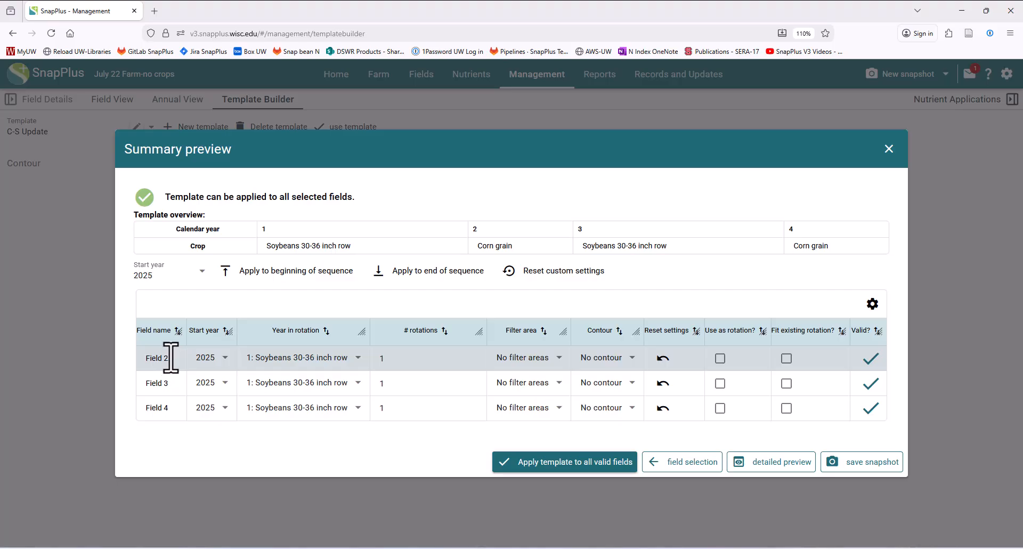
Step: Set Field 2's year in rotation to 2: Corn grain, leaving Fields 3 and 4 on year 1 soybeans
left_click(296, 364)
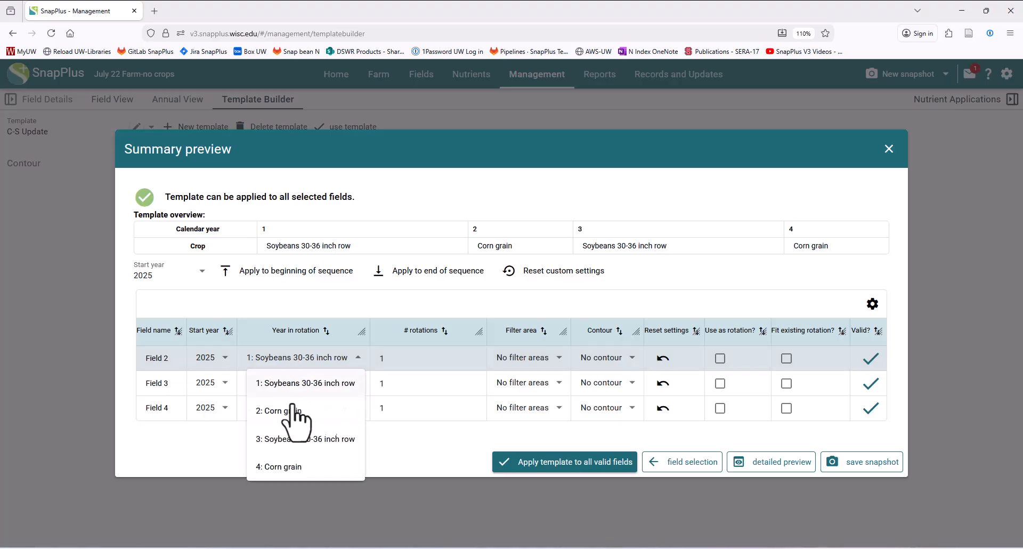
left_click(280, 414)
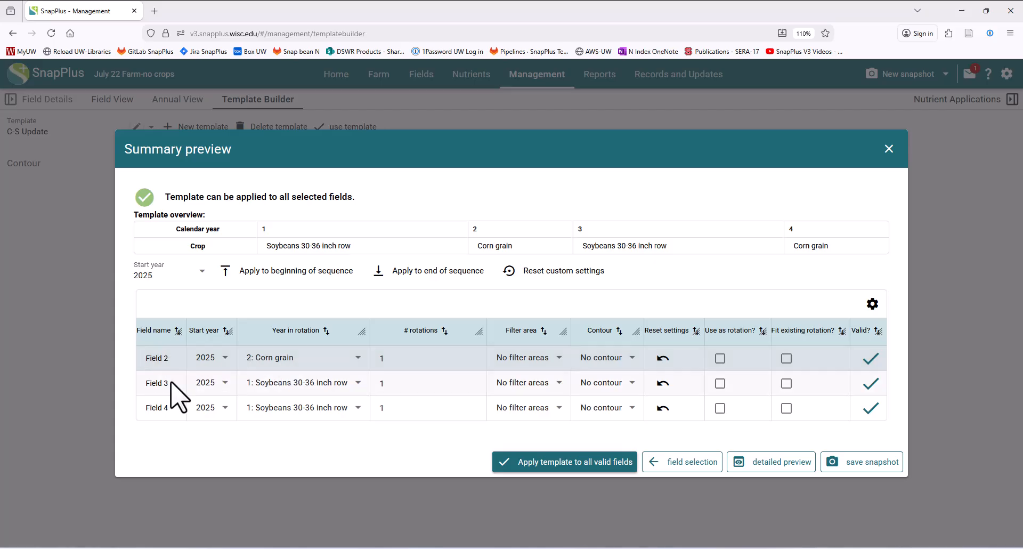
left_click(283, 387)
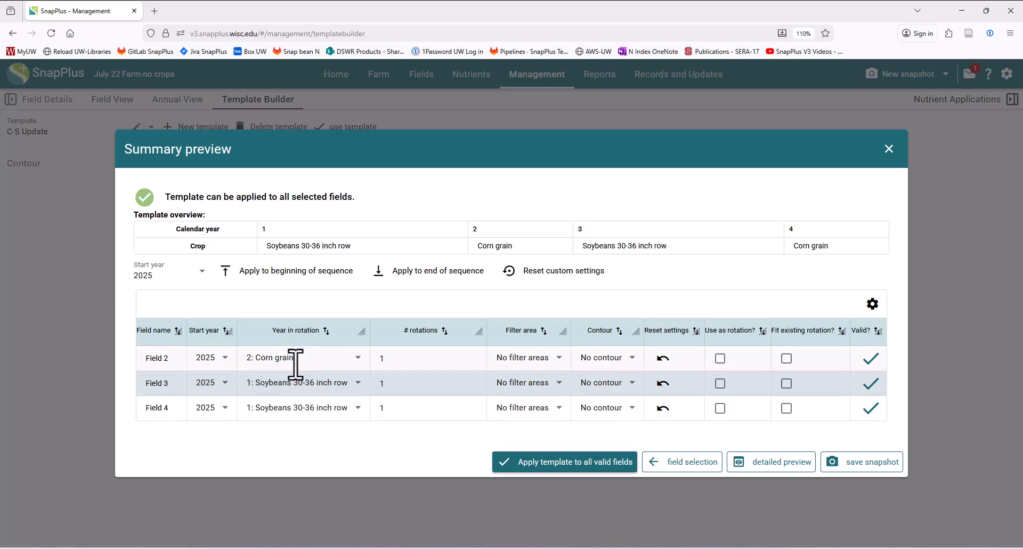
Step: Review the detailed preview of Field 2 and apply the C-S Update template to all valid fields
left_click(767, 468)
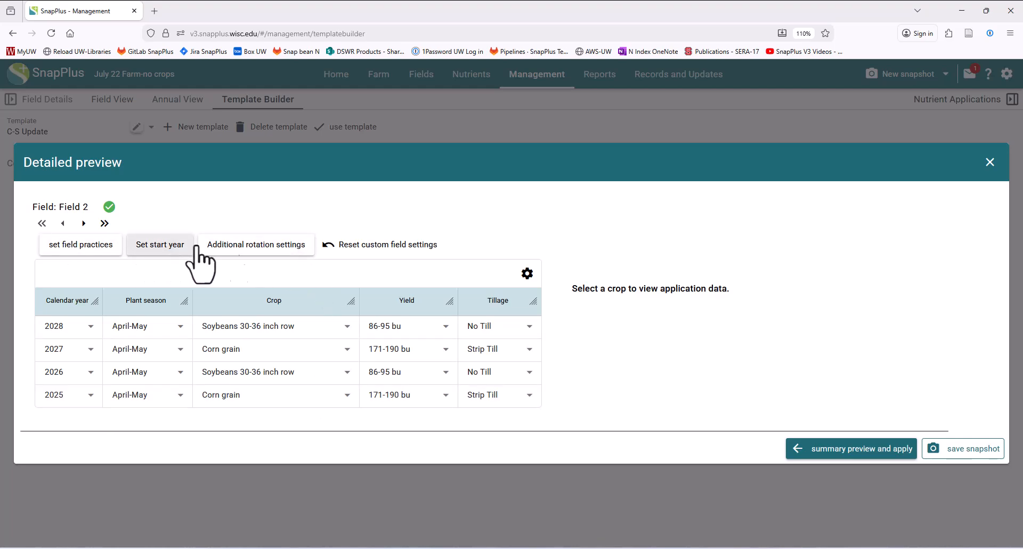
left_click(833, 450)
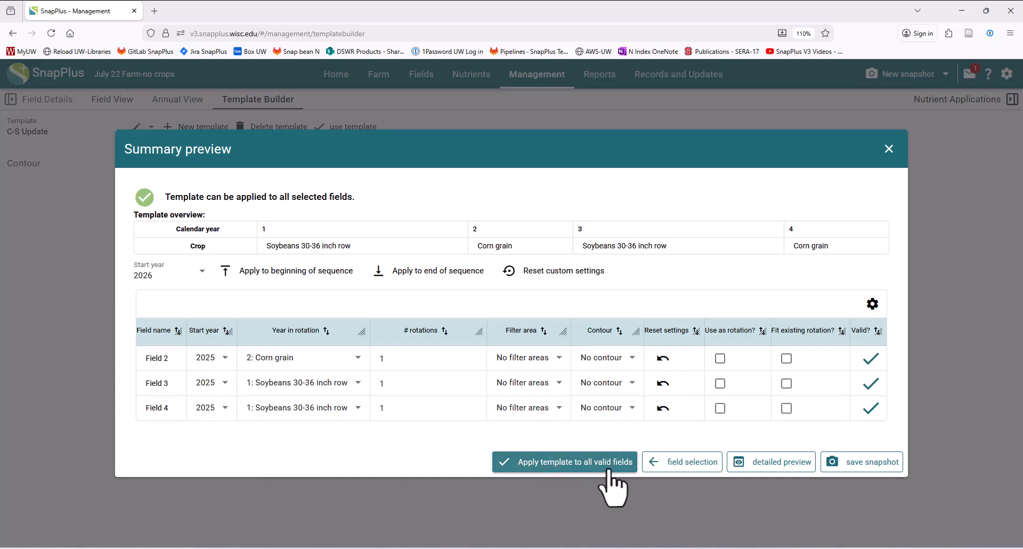
left_click(575, 468)
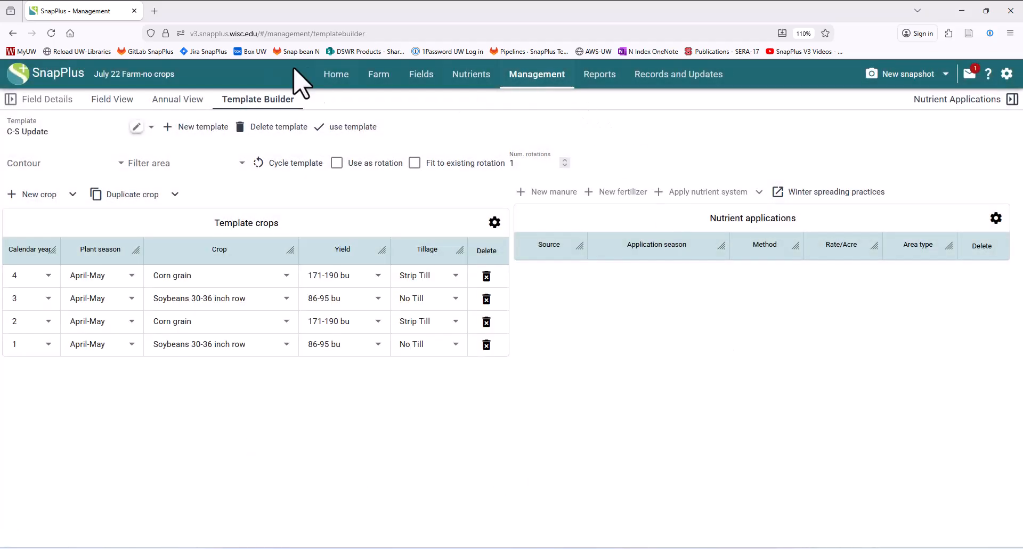
Step: Open Field 4 in Field View and examine the nutrient applications and recommendations for its 2026 corn grain crop
left_click(110, 104)
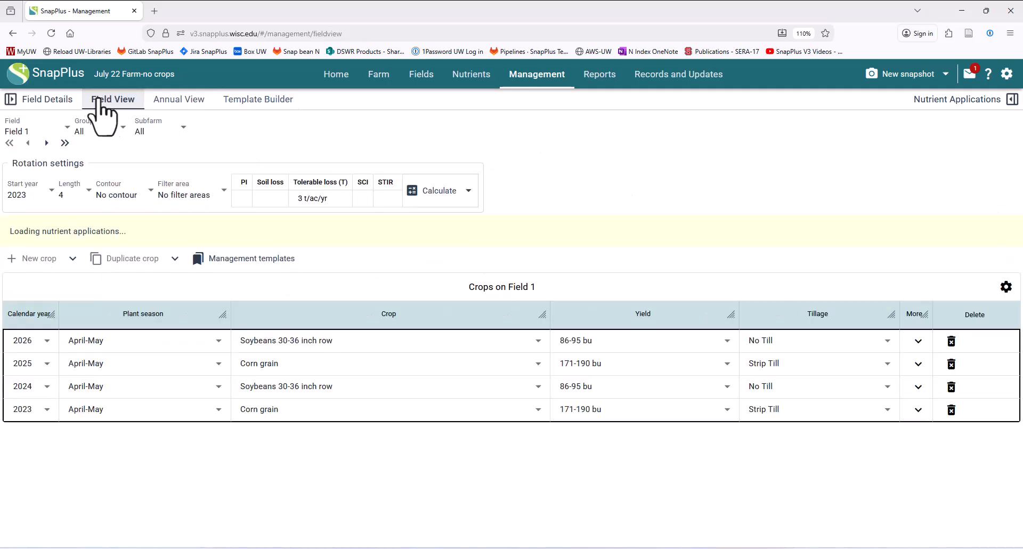
left_click(37, 133)
left_click(46, 241)
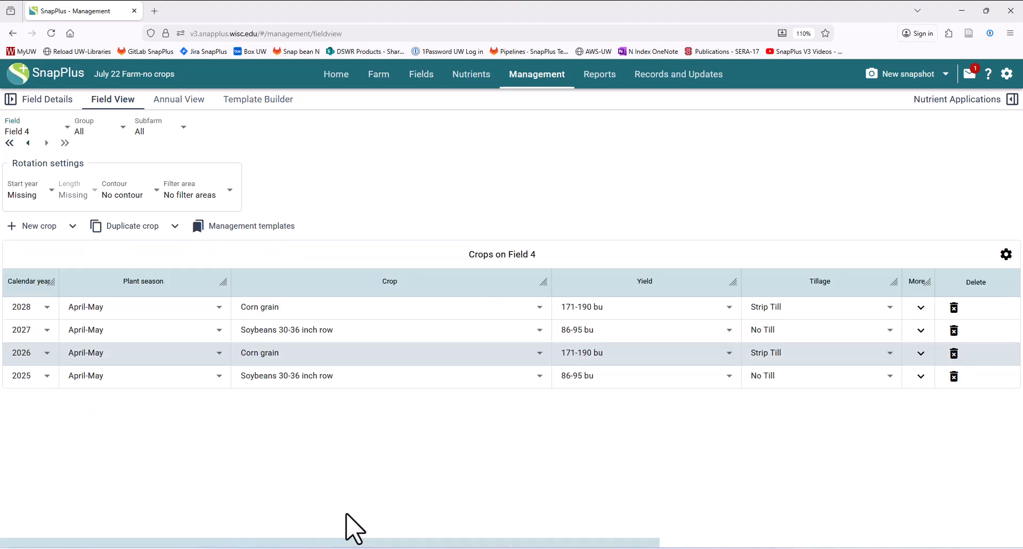
left_click(959, 101)
scroll(685, 466, "down", 2)
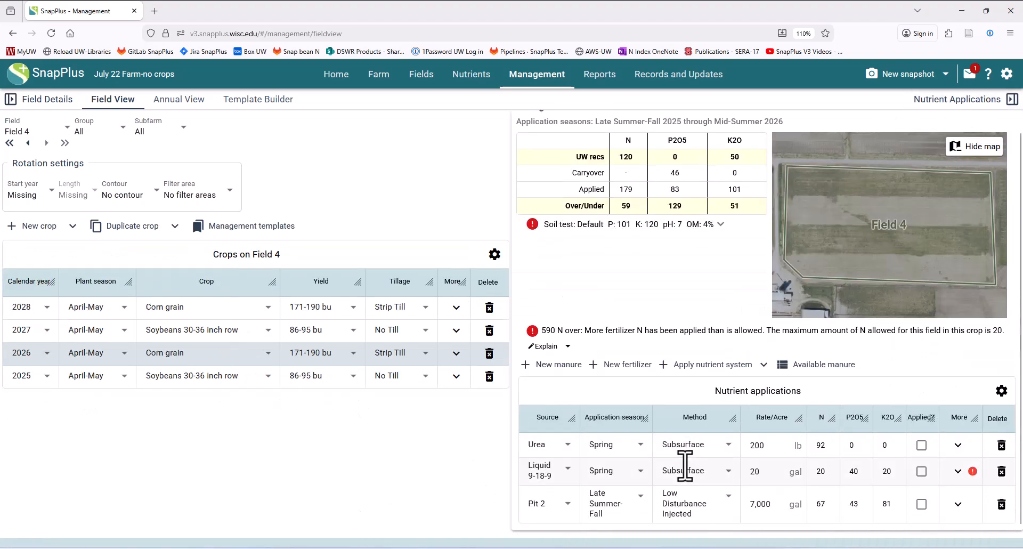
scroll(613, 458, "up", 1)
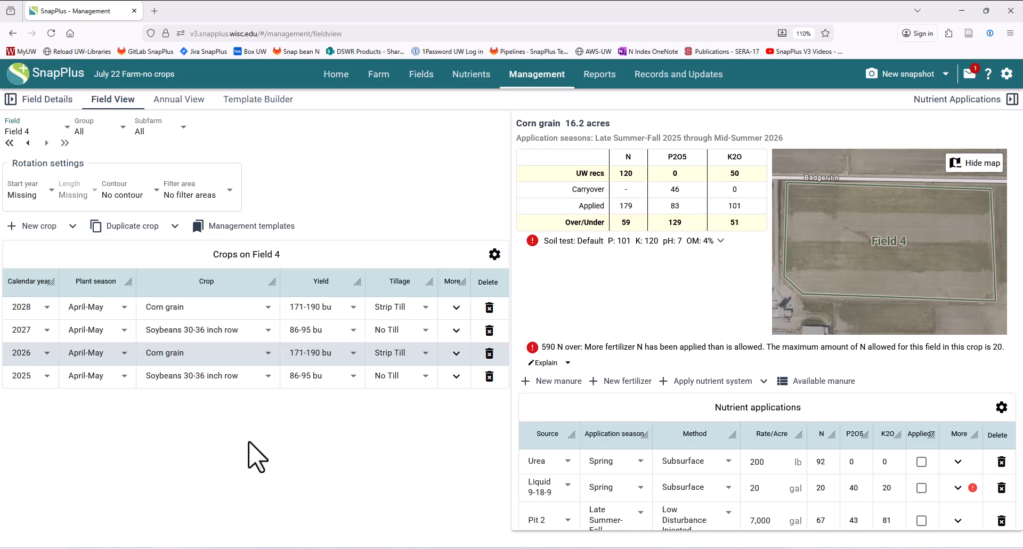
Step: Open the CC Only template in the Template Builder, select Fields 3 and 4 for it, and open the summary preview
left_click(268, 101)
left_click(62, 130)
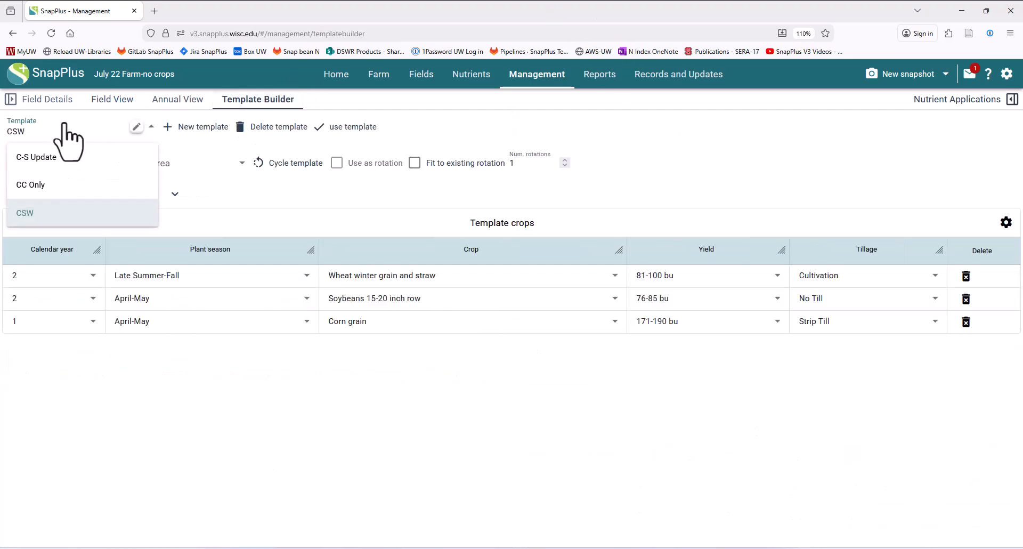
left_click(63, 185)
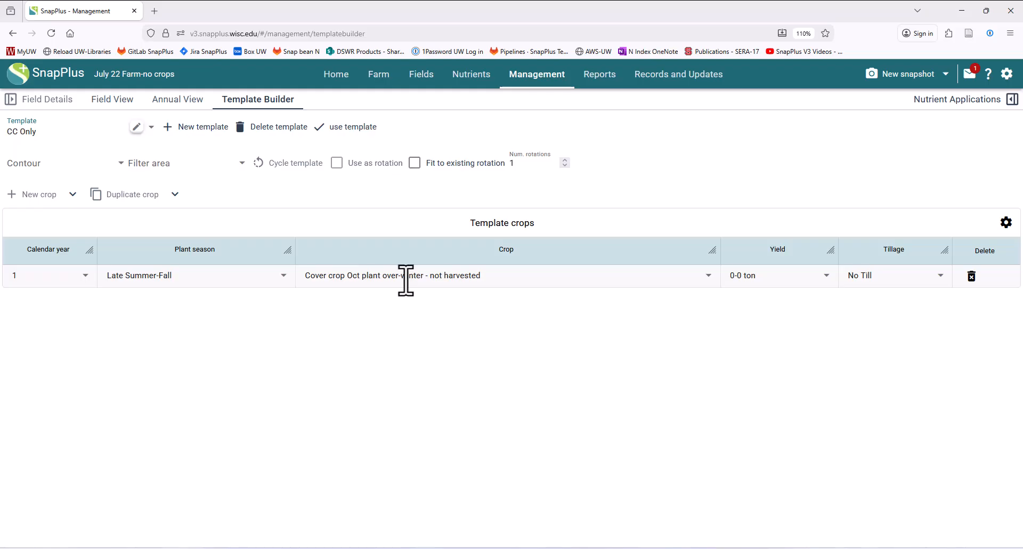
left_click(349, 128)
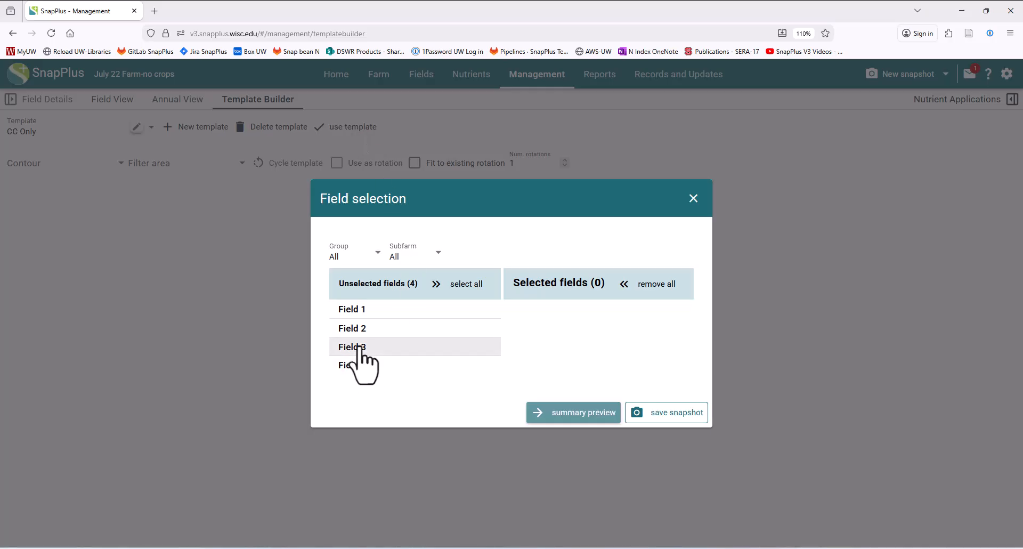
left_click(359, 346)
left_click(354, 354)
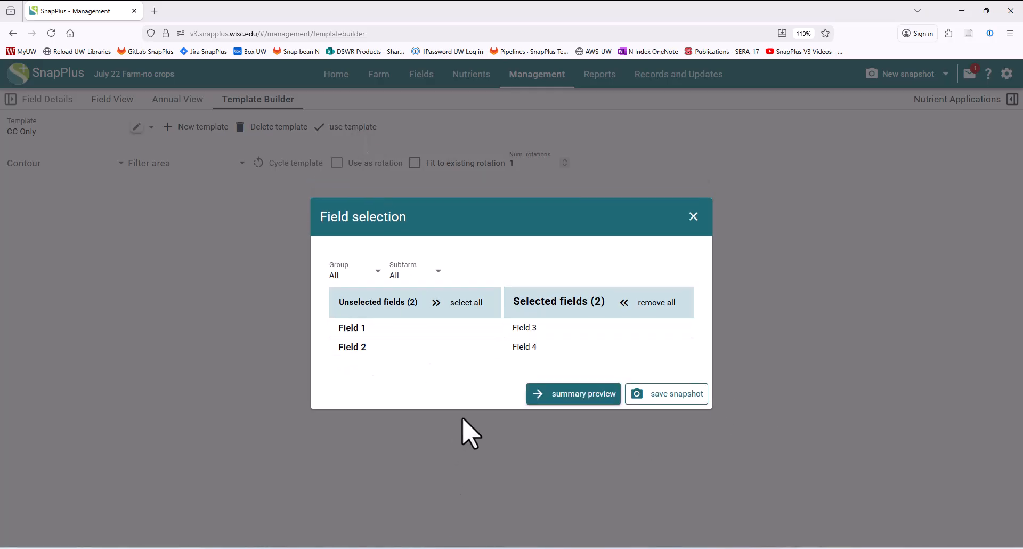
left_click(563, 395)
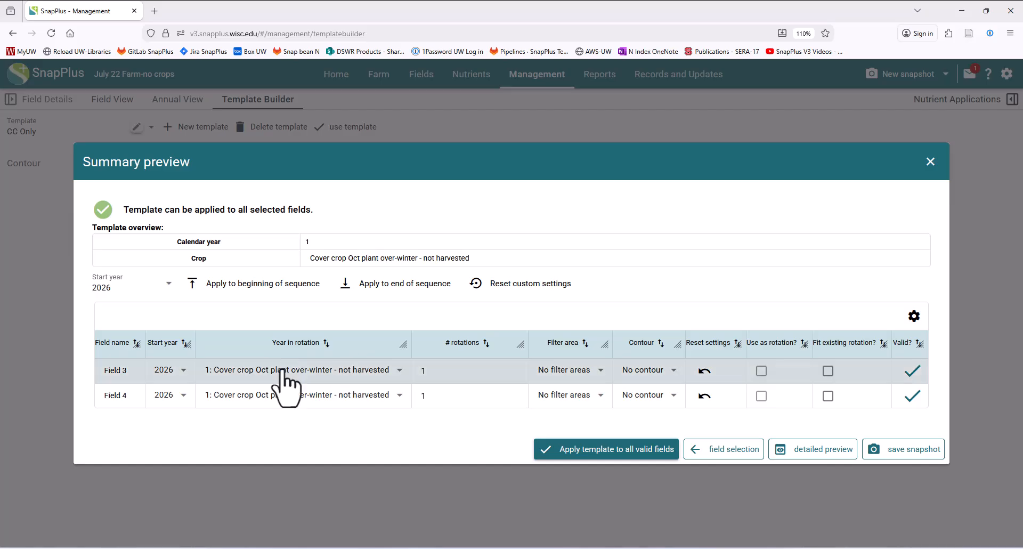
Step: Review the detailed previews for Fields 3 and 4 and apply the CC Only cover crop template to both fields
left_click(823, 460)
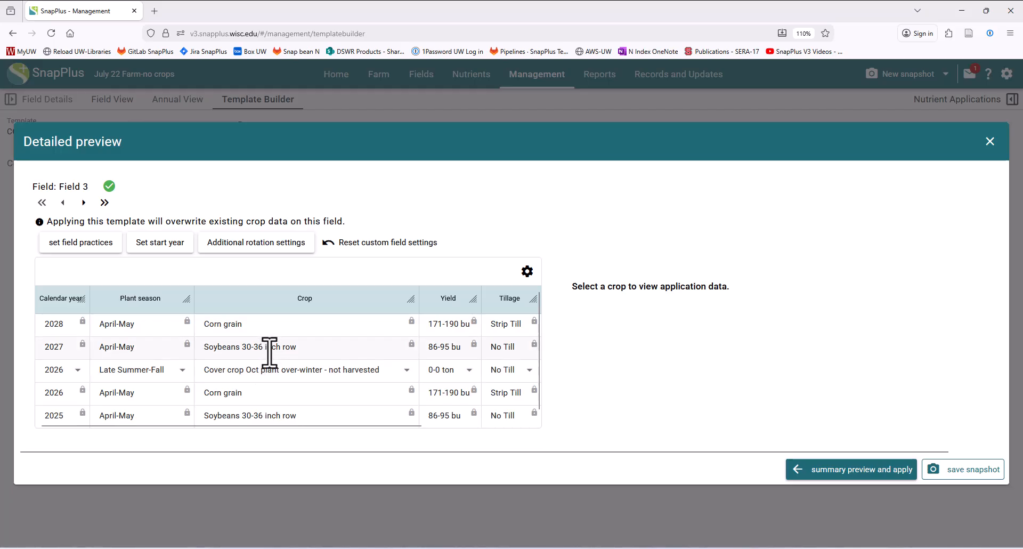
scroll(277, 394, "down", 1)
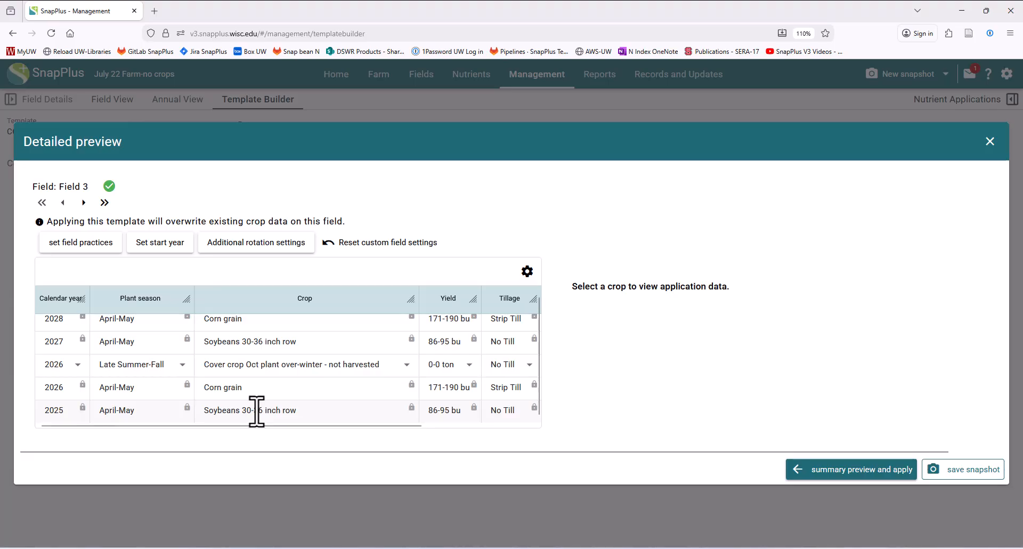
scroll(257, 410, "up", 1)
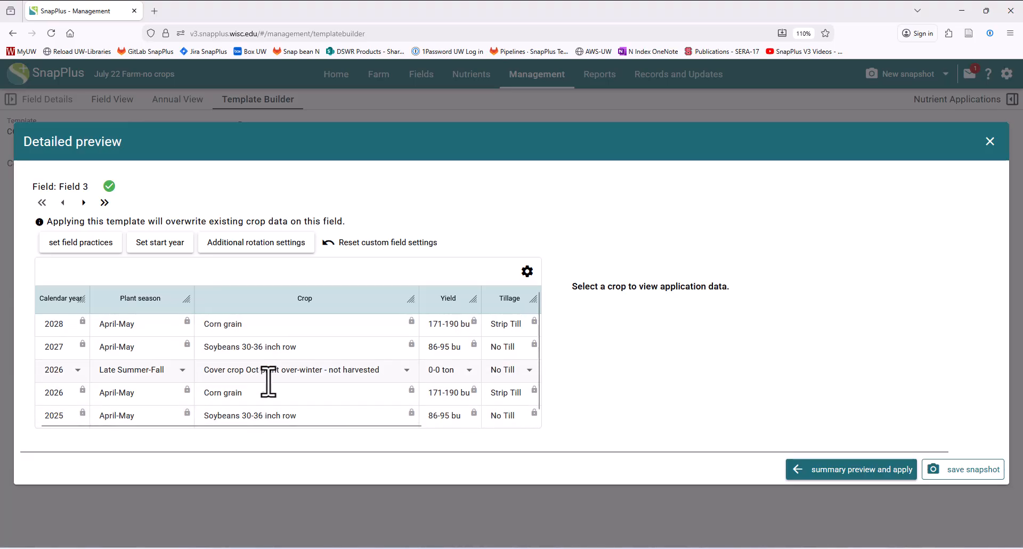
left_click(287, 372)
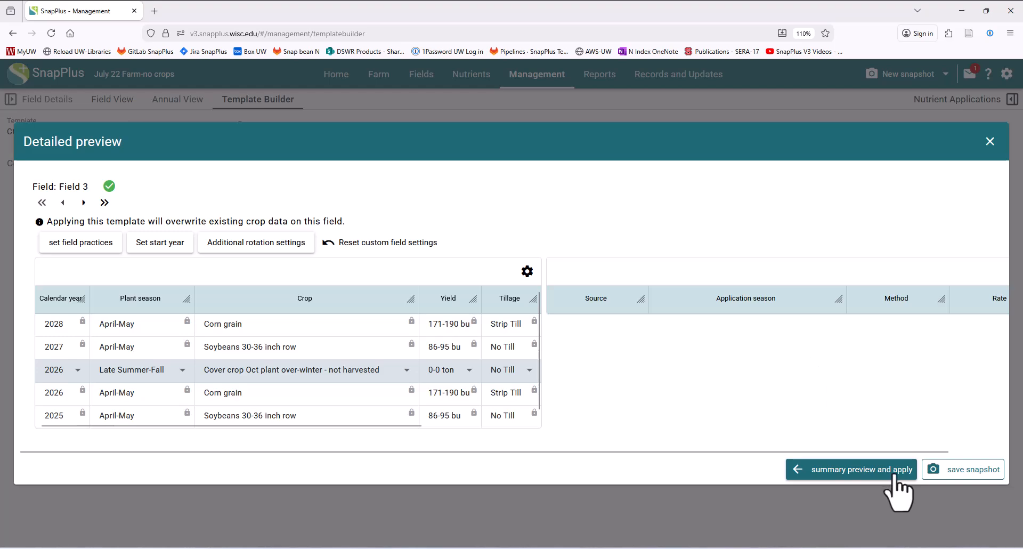
left_click(856, 471)
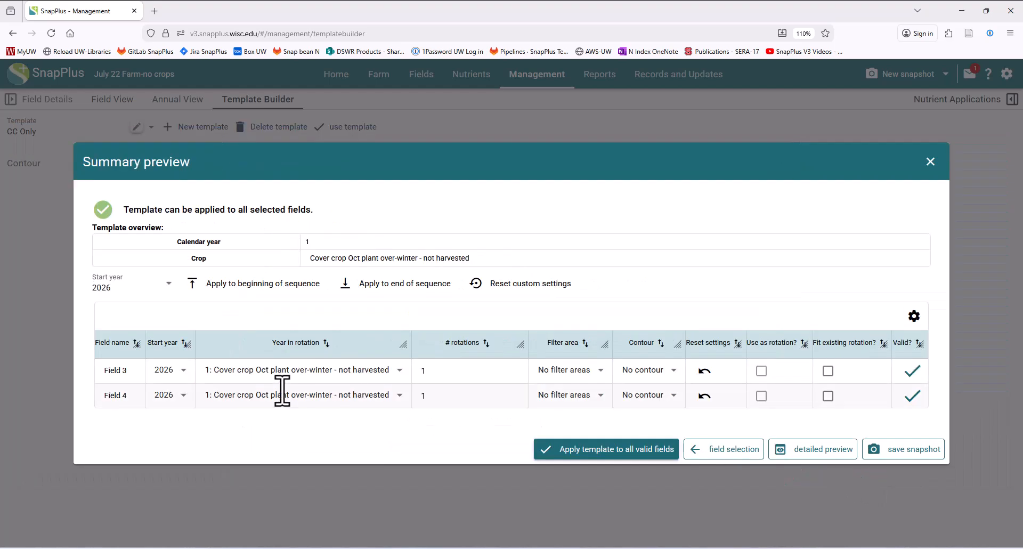
left_click(815, 451)
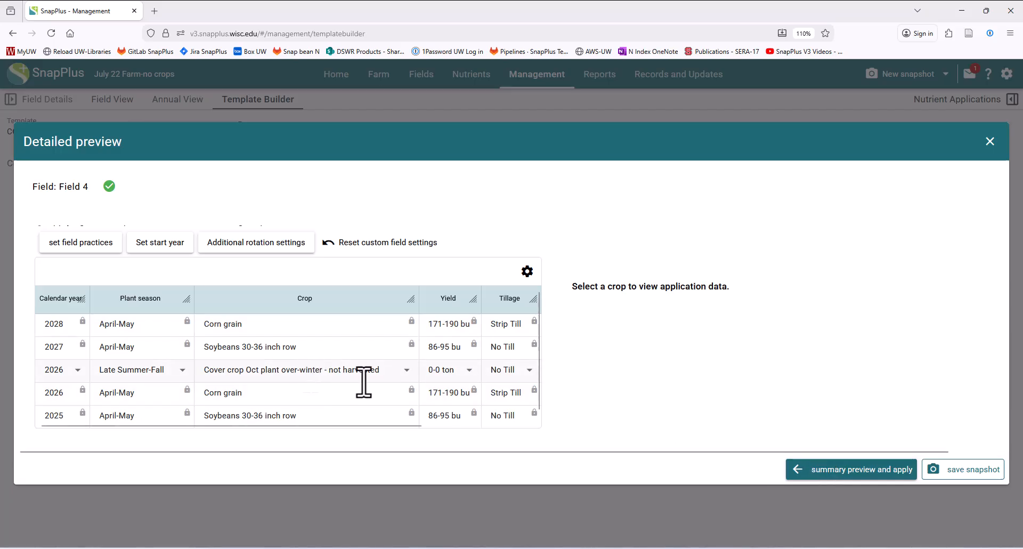
left_click(823, 471)
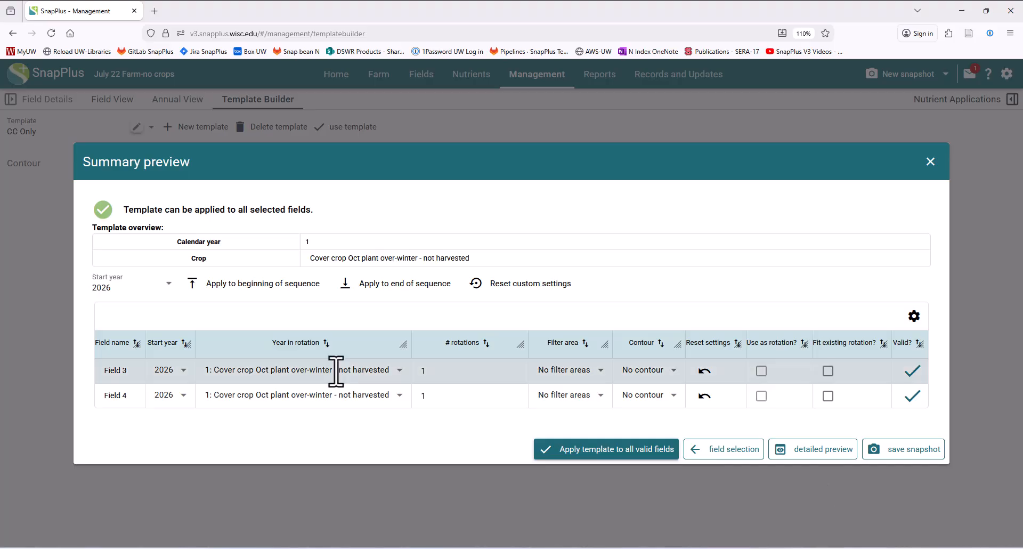
left_click(588, 449)
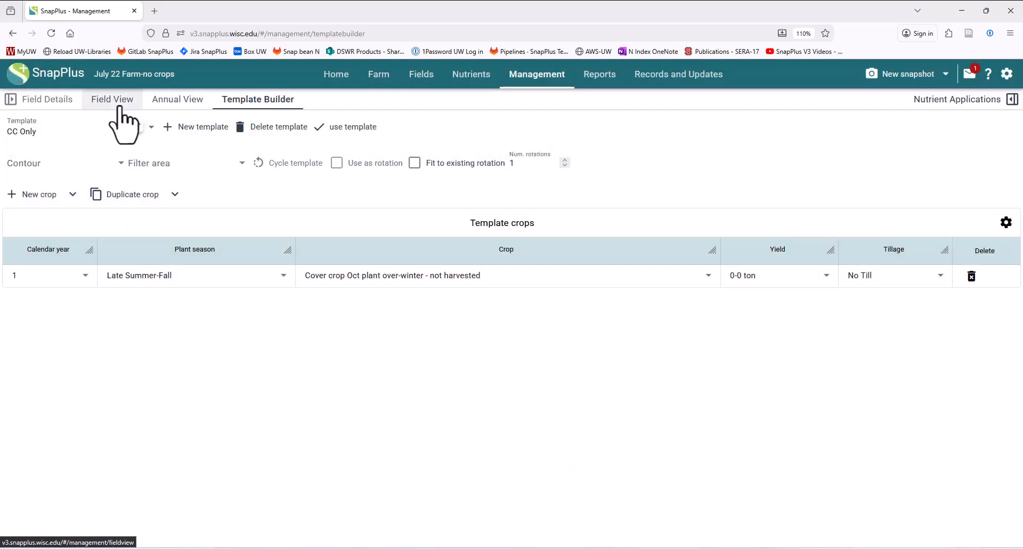
Step: Return to Field 4's crops in Field View and select the 2026 corn grain crop
left_click(115, 101)
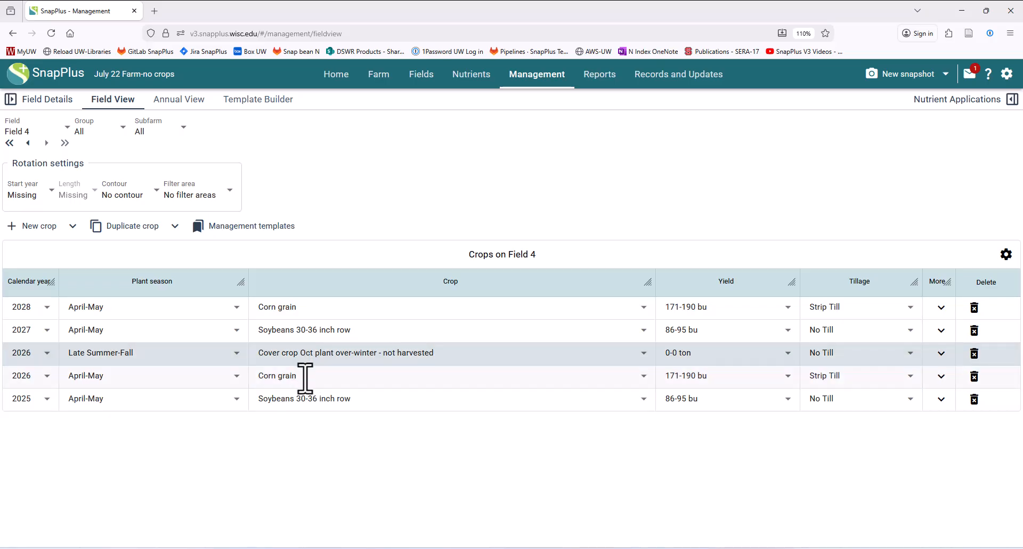
left_click(305, 377)
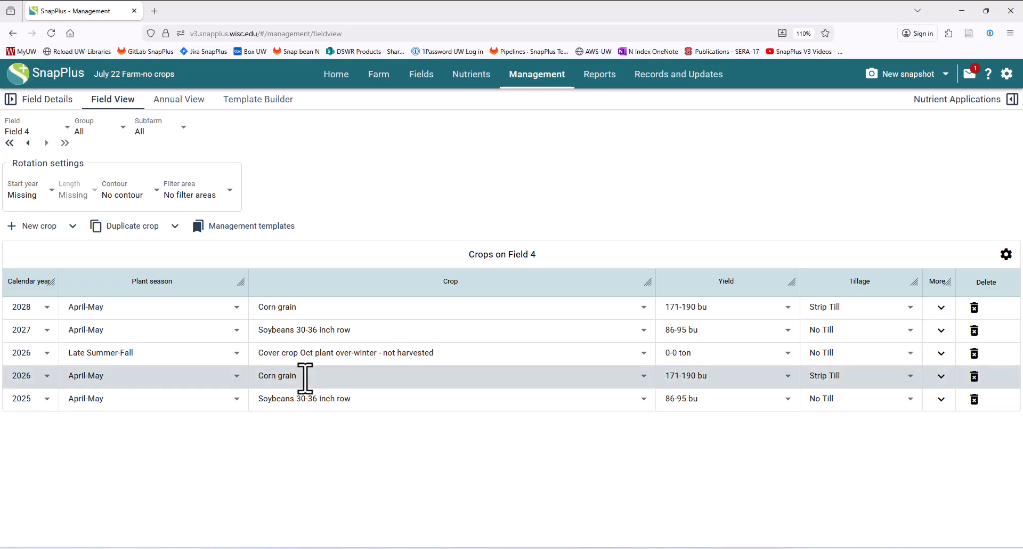